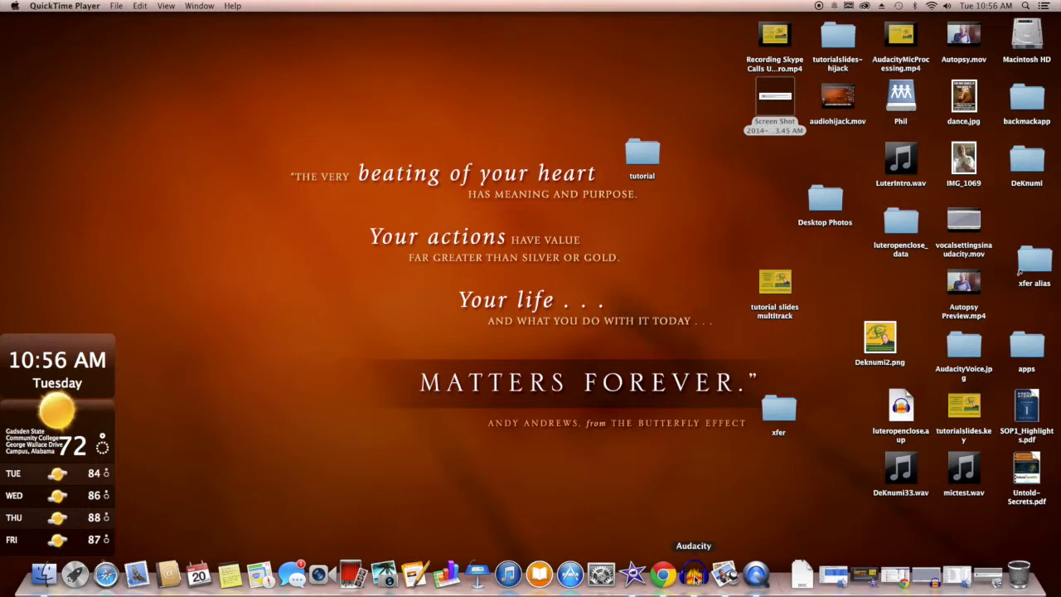
- Preview the recent screenshot from the Dock
{"action": "left_click", "coordinate": [986, 577]}
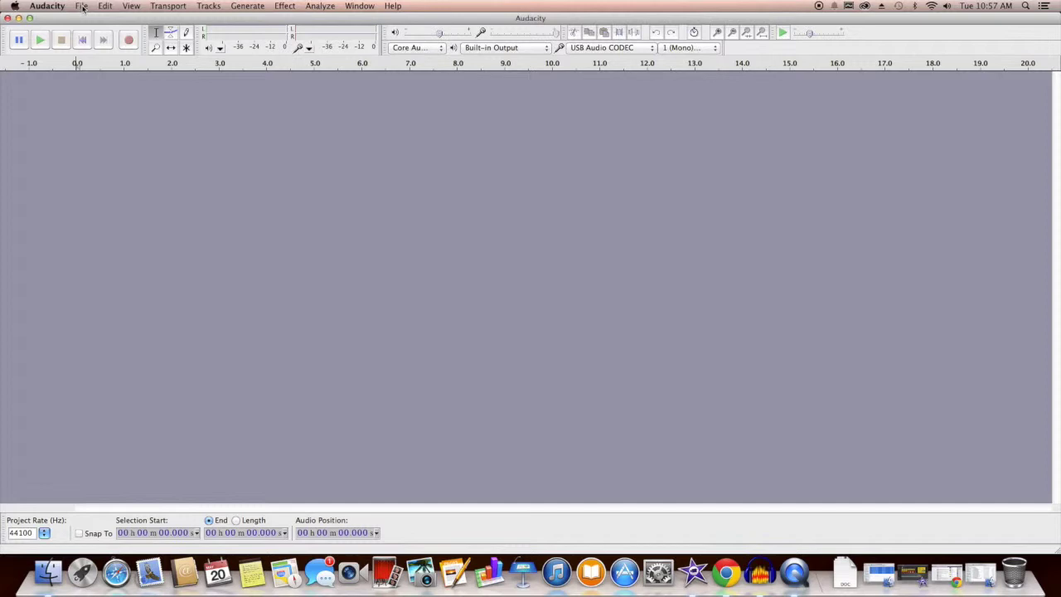
- Start an audio import with File > Import > Audio…
{"action": "left_click", "coordinate": [83, 8]}
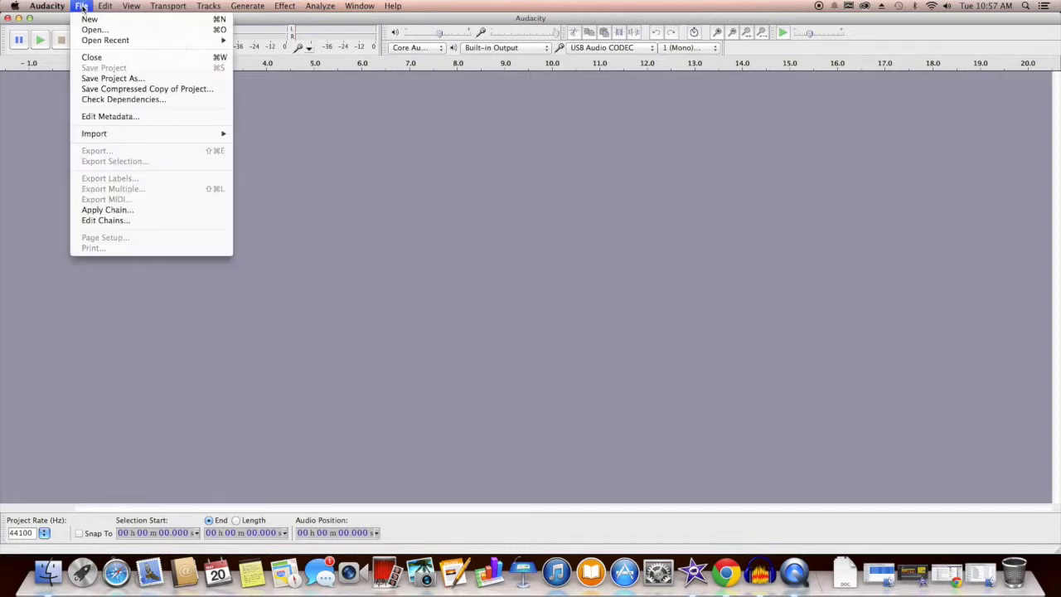
{"action": "mouse_move", "coordinate": [137, 136]}
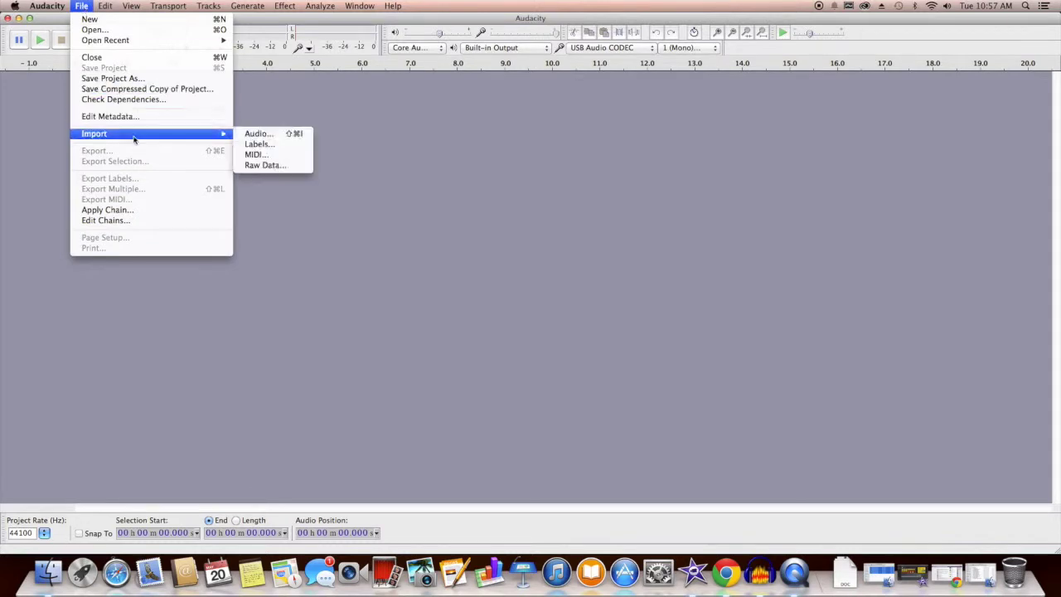
{"action": "left_click", "coordinate": [257, 133]}
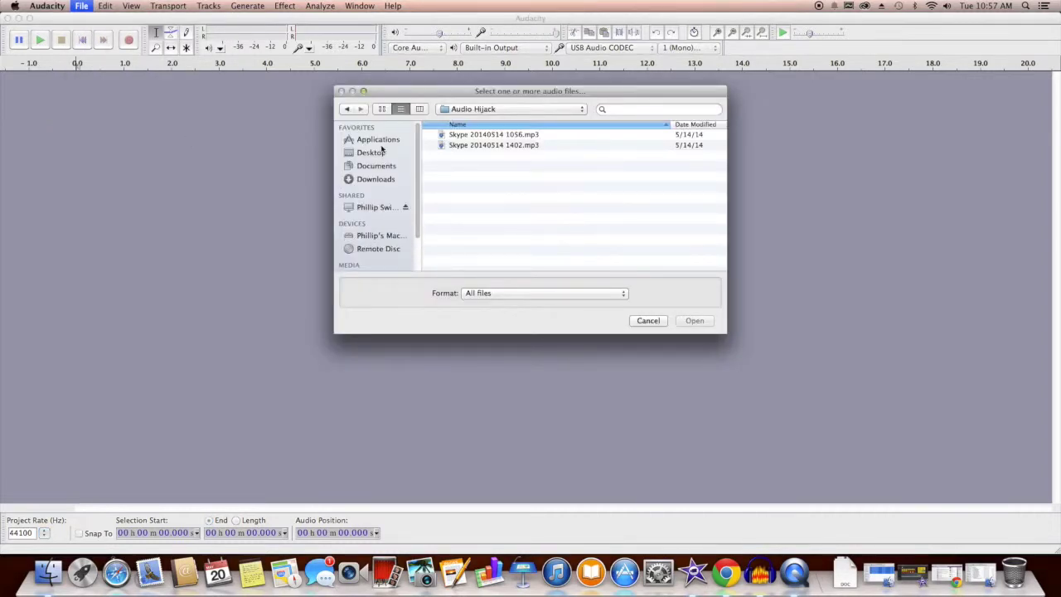
- From the tutorial folder, import both luteropen WAVs, Why-Worry-1-513.wav and DeknumiIntroVocals.mp3
{"action": "left_click", "coordinate": [461, 113]}
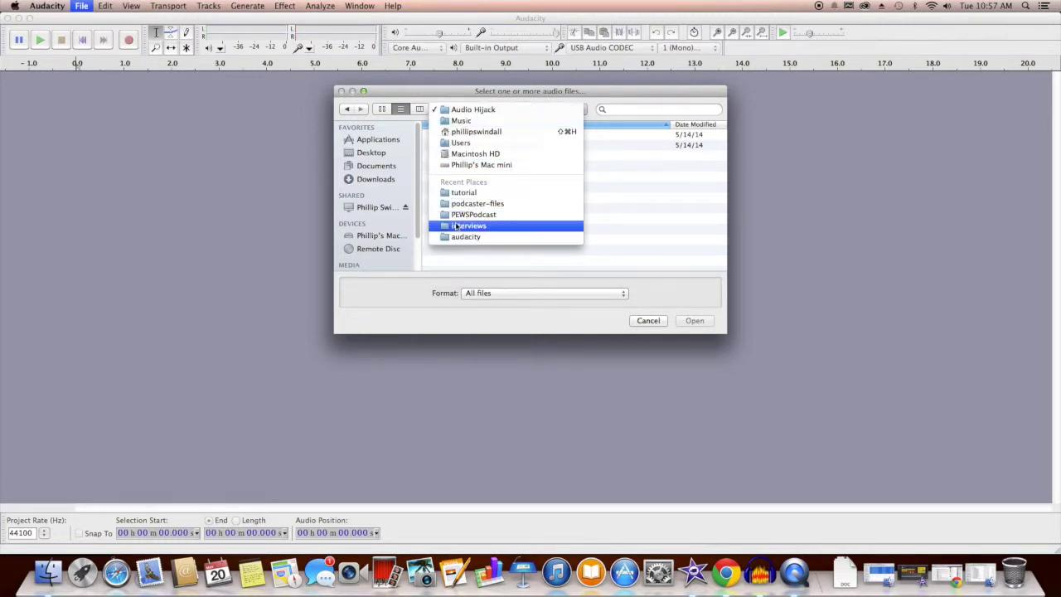
{"action": "left_click", "coordinate": [458, 192]}
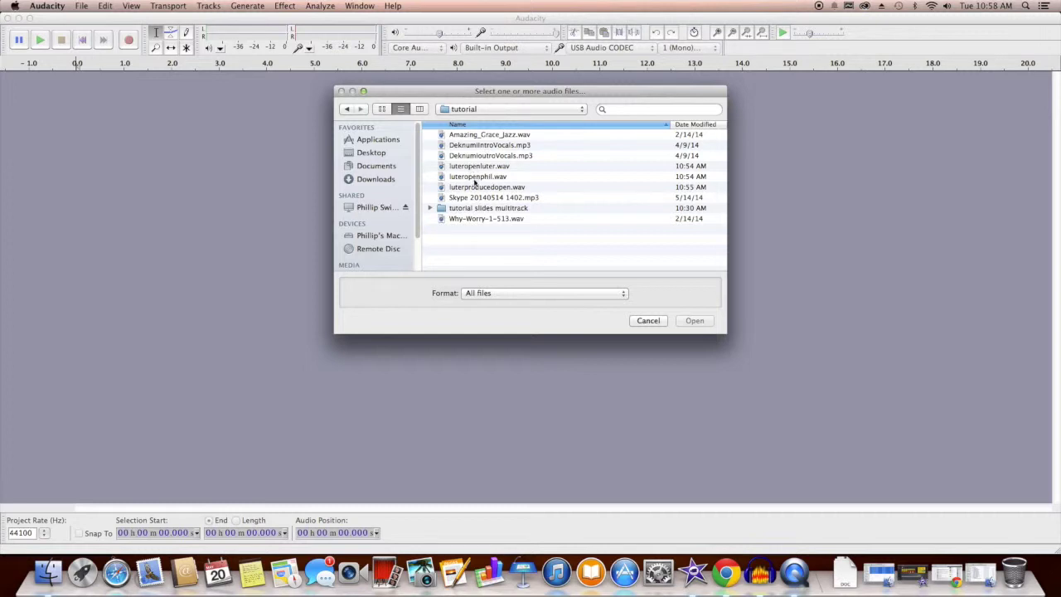
{"action": "left_click", "coordinate": [467, 177]}
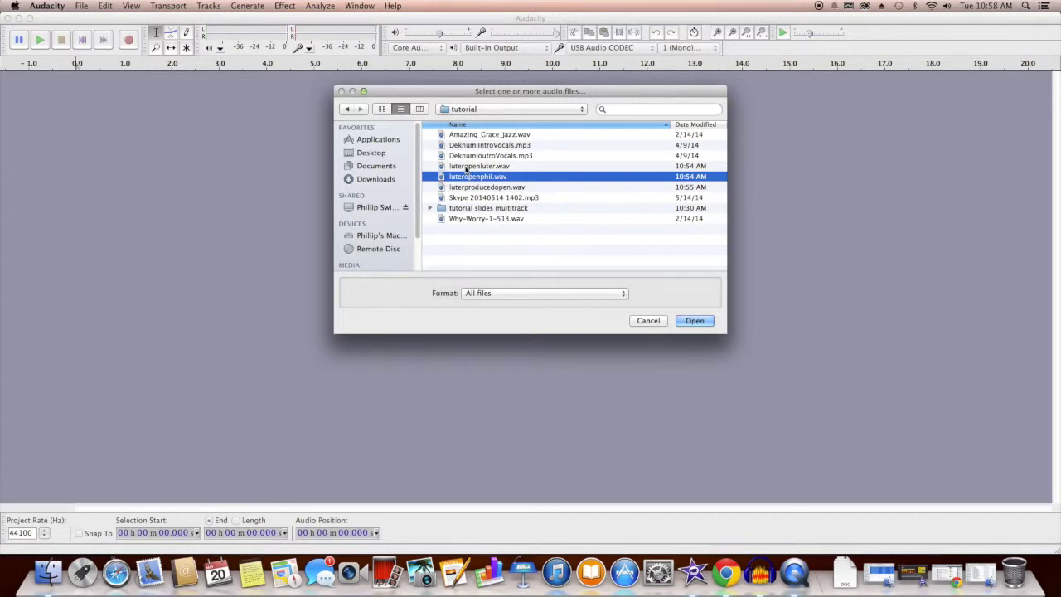
{"action": "left_click", "coordinate": [467, 166], "text": "shift"}
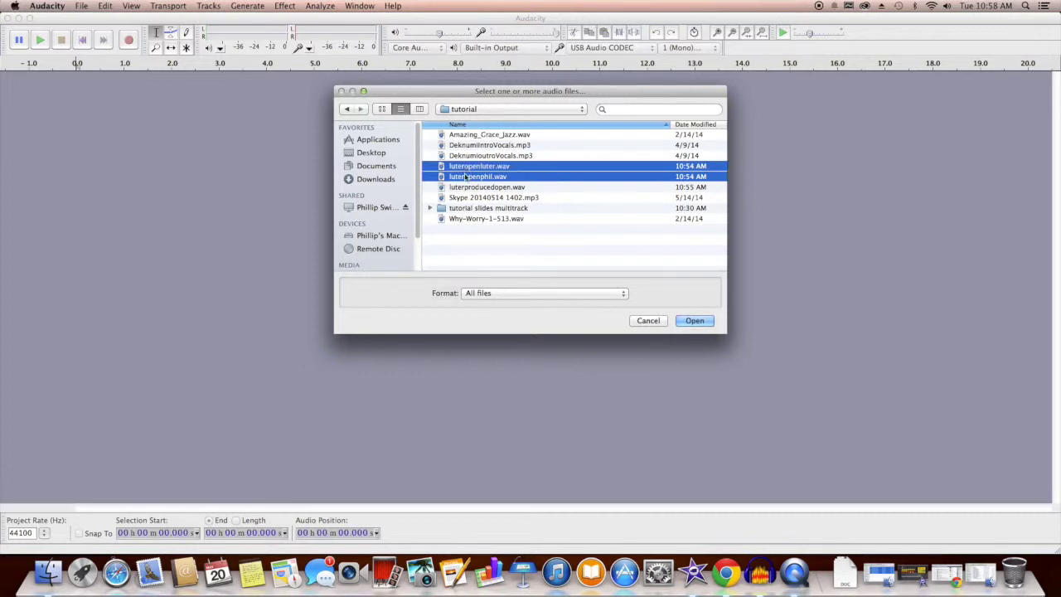
{"action": "left_click", "coordinate": [471, 218]}
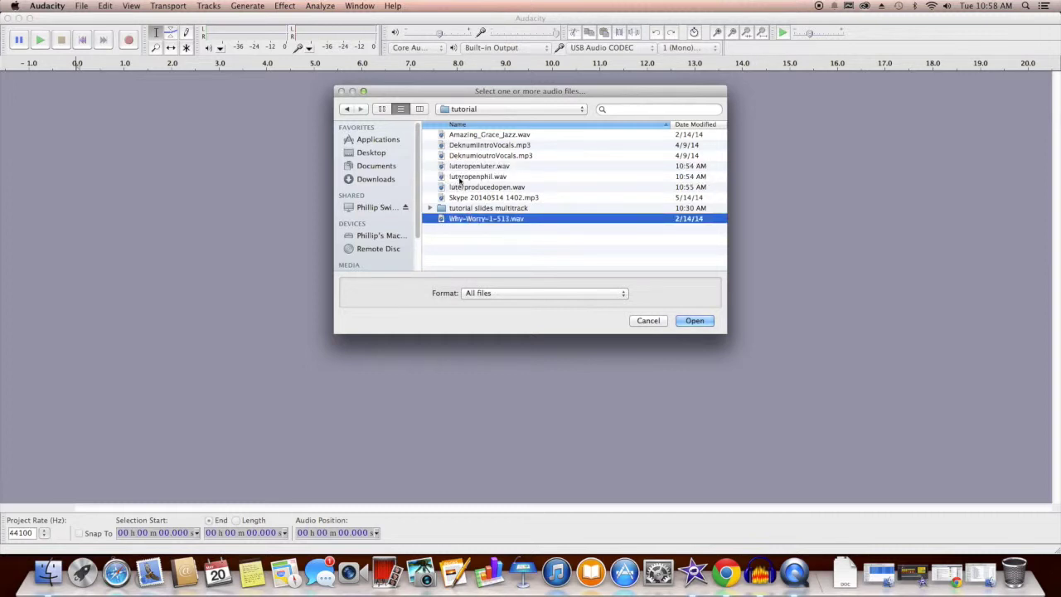
{"action": "left_click", "coordinate": [460, 177], "text": "super"}
{"action": "left_click", "coordinate": [461, 167], "text": "super"}
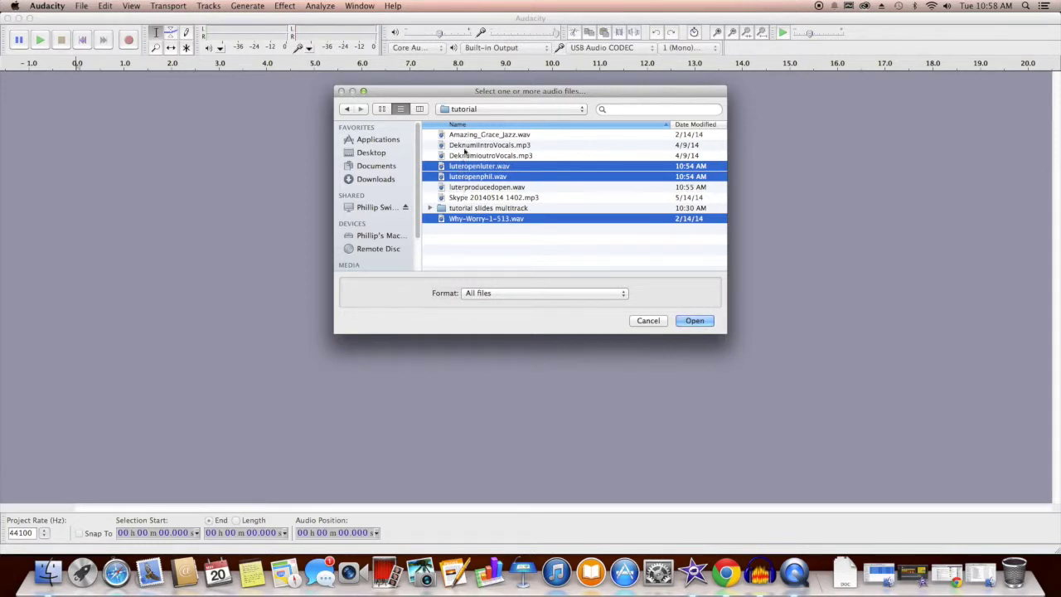
{"action": "left_click", "coordinate": [465, 147], "text": "super"}
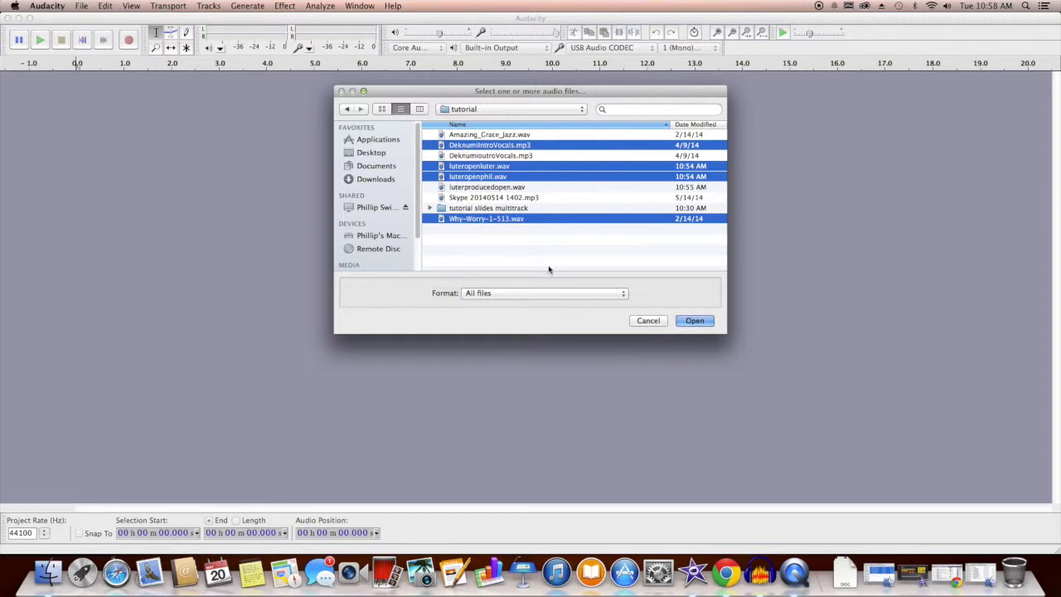
{"action": "left_click", "coordinate": [693, 321]}
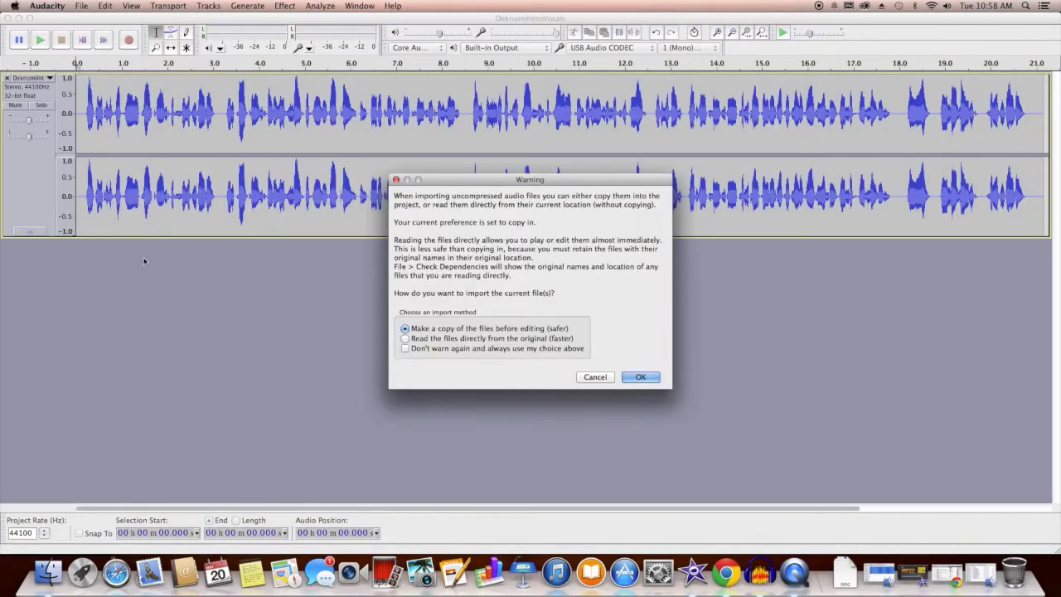
- Accept copying each of the three uncompressed files into the project before editing
{"action": "left_click", "coordinate": [626, 379]}
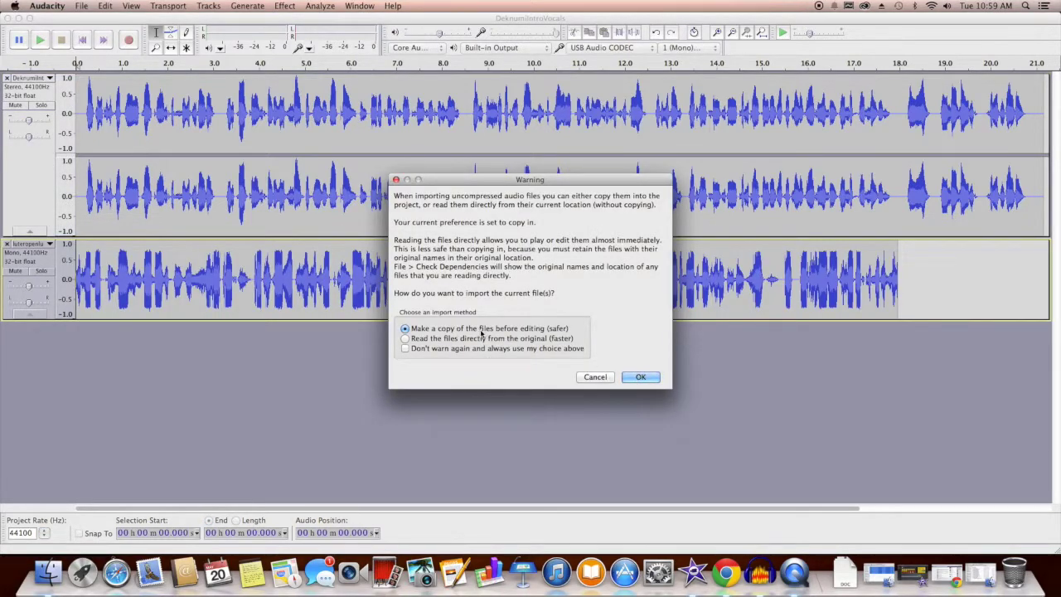
{"action": "left_click", "coordinate": [641, 377]}
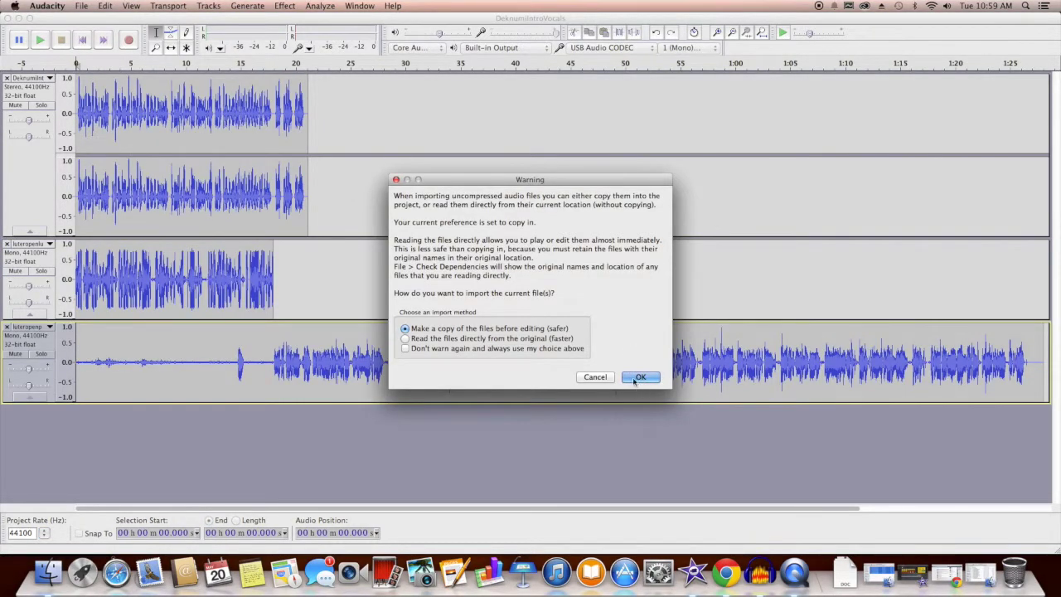
{"action": "left_click", "coordinate": [638, 377]}
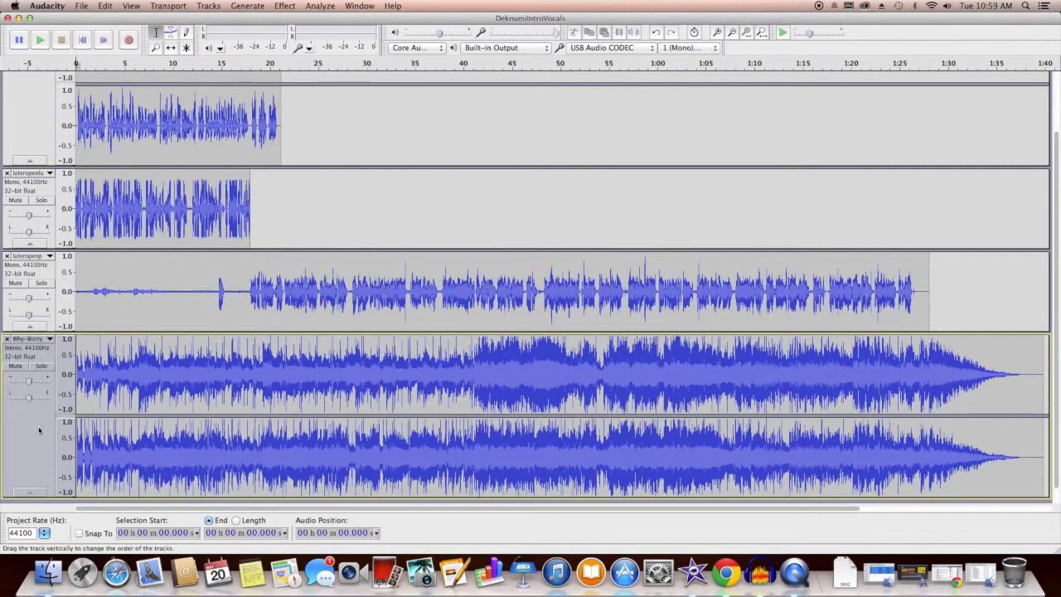
- Convert the Why-Worry and DeknumiIntroVocals tracks from stereo to mono
{"action": "scroll", "coordinate": [106, 118], "scroll_direction": "down", "scroll_amount": 1}
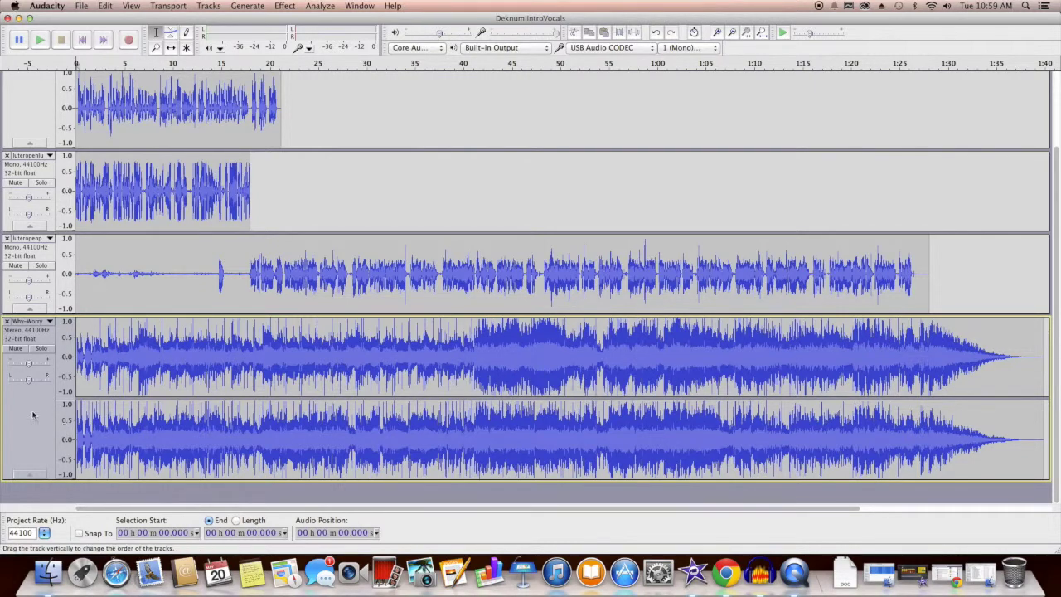
{"action": "left_click", "coordinate": [31, 332]}
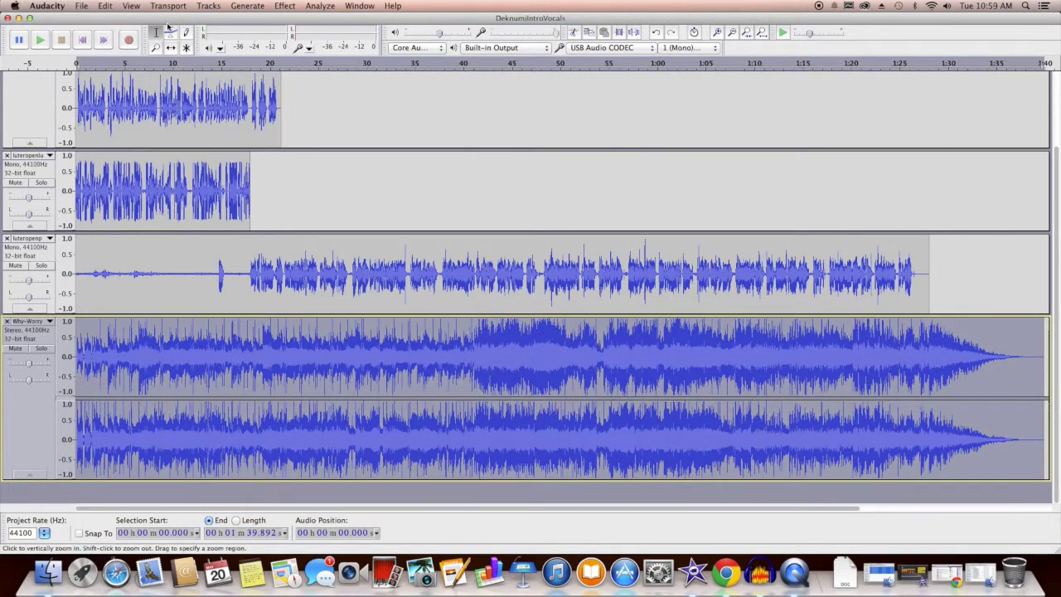
{"action": "left_click", "coordinate": [208, 5]}
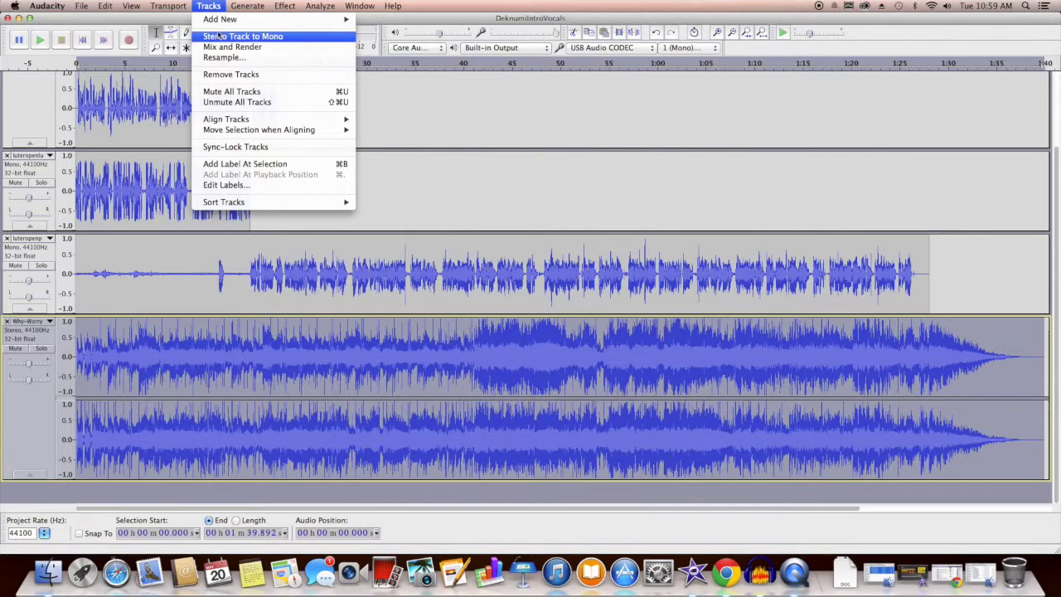
{"action": "left_click", "coordinate": [217, 37]}
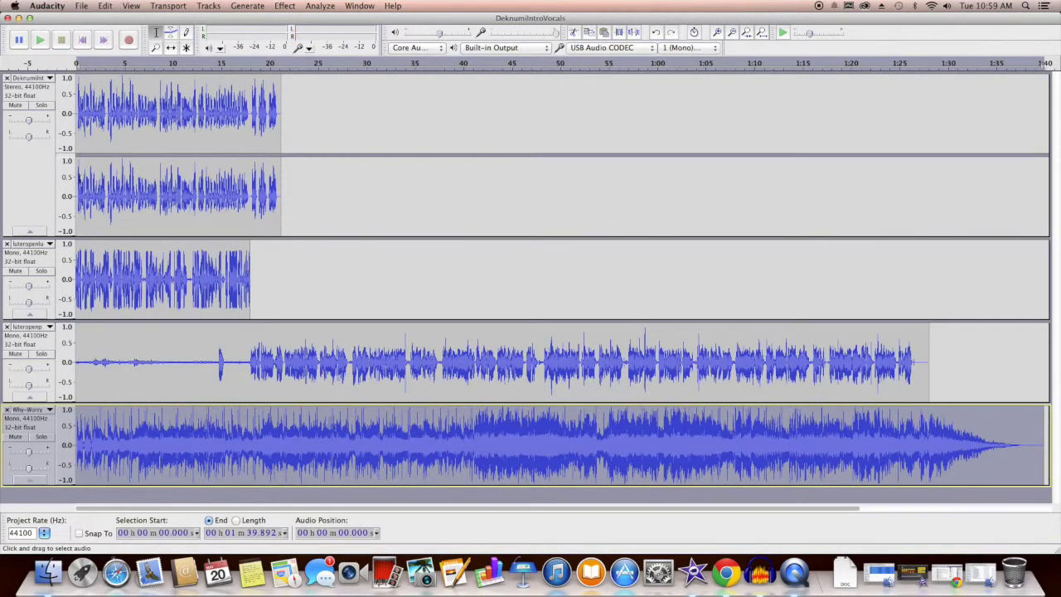
{"action": "left_click", "coordinate": [42, 169]}
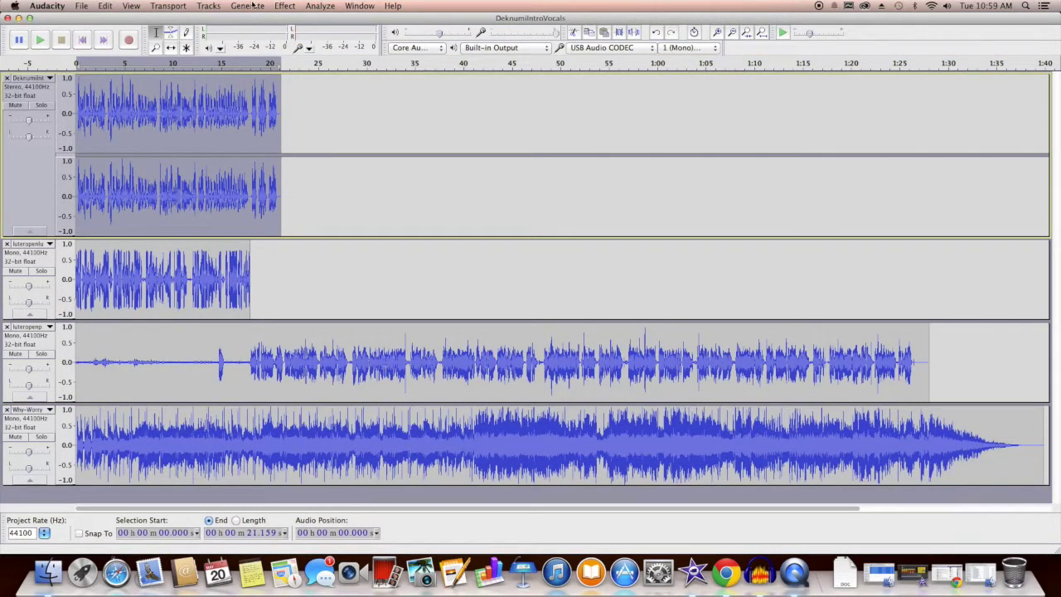
{"action": "left_click", "coordinate": [208, 6]}
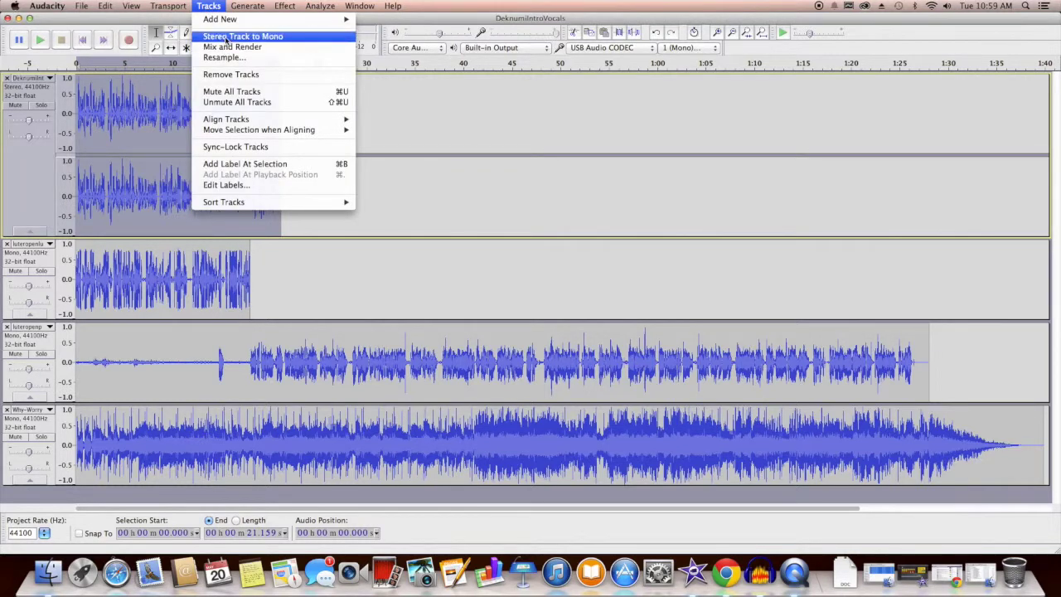
{"action": "left_click", "coordinate": [225, 39]}
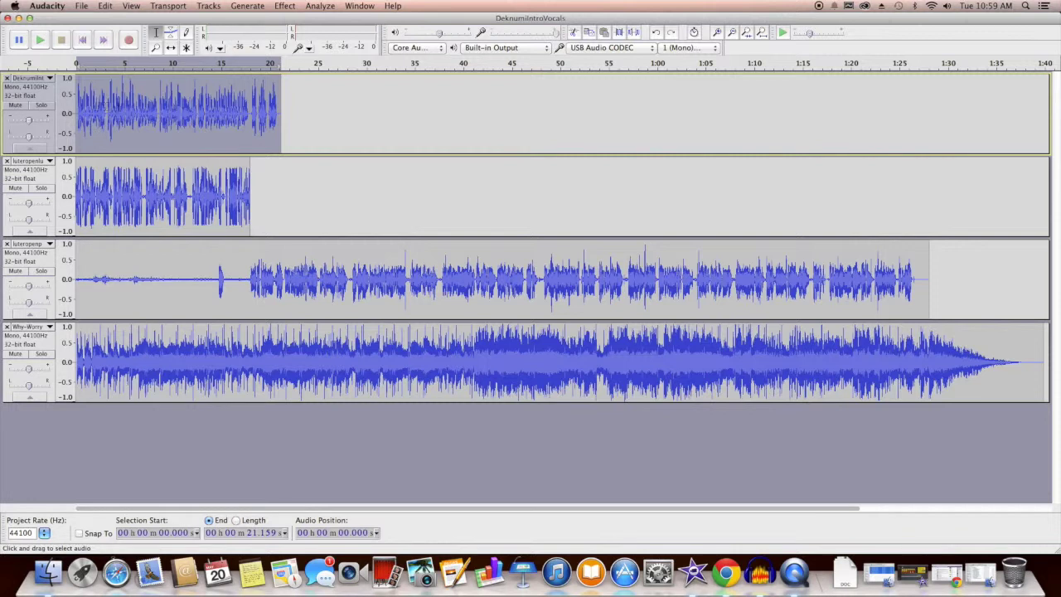
- Shift the DeknumiIntroVocals clip later in time, then delete that track
{"action": "left_click", "coordinate": [171, 47]}
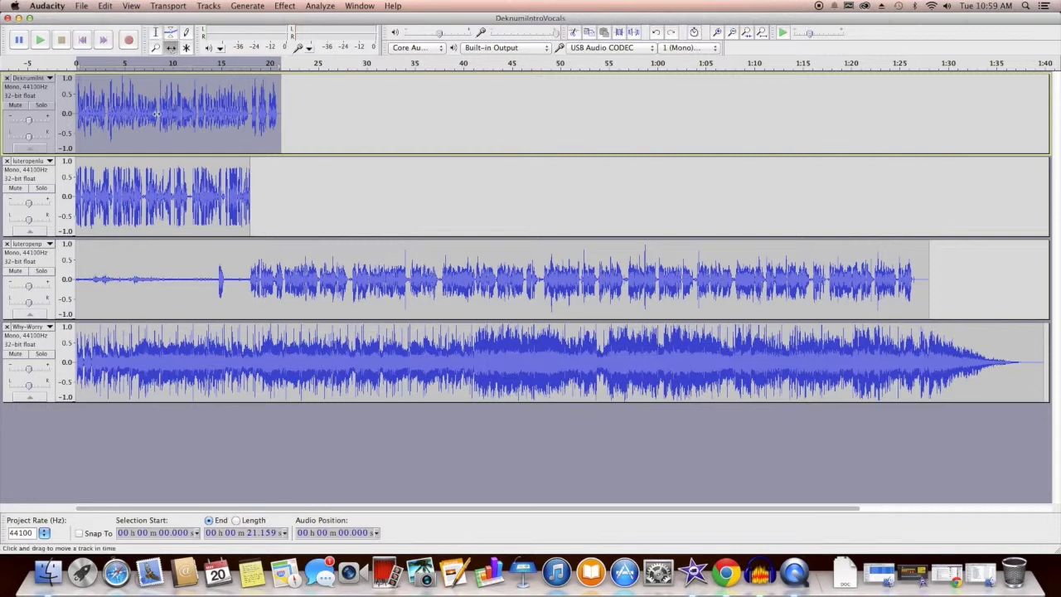
{"action": "left_click_drag", "start_coordinate": [146, 109], "coordinate": [1048, 129]}
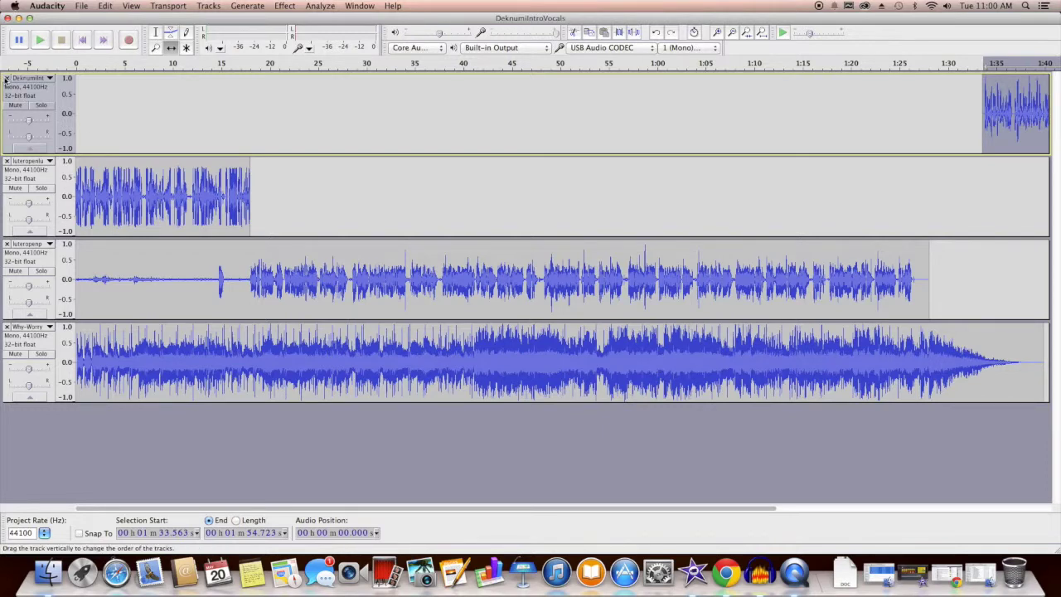
{"action": "left_click", "coordinate": [7, 79]}
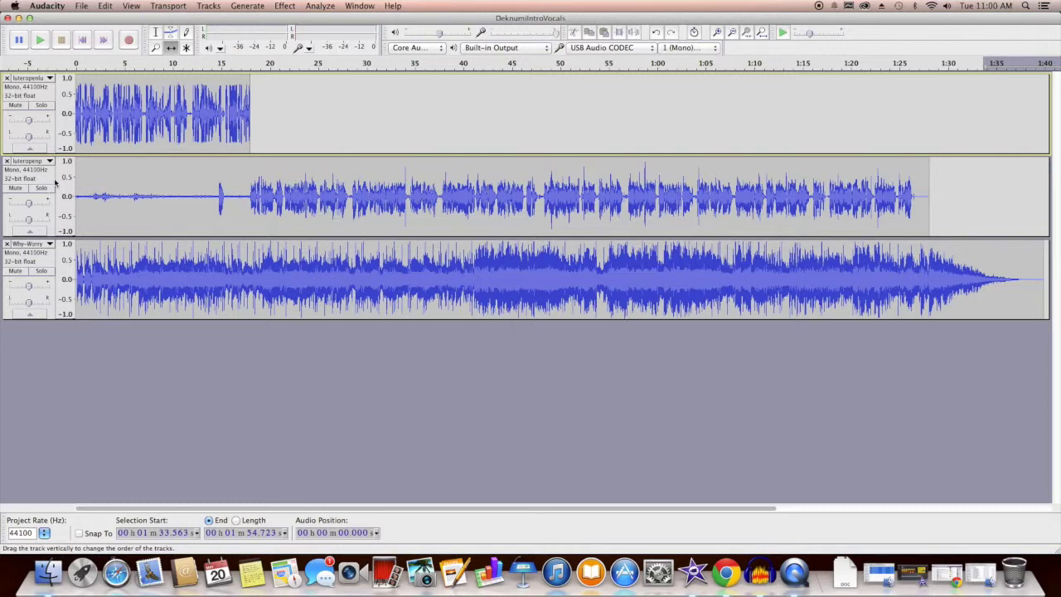
- Play the mix from the start, then lower the Why-Worry gain to -13 dB
{"action": "left_click", "coordinate": [86, 41]}
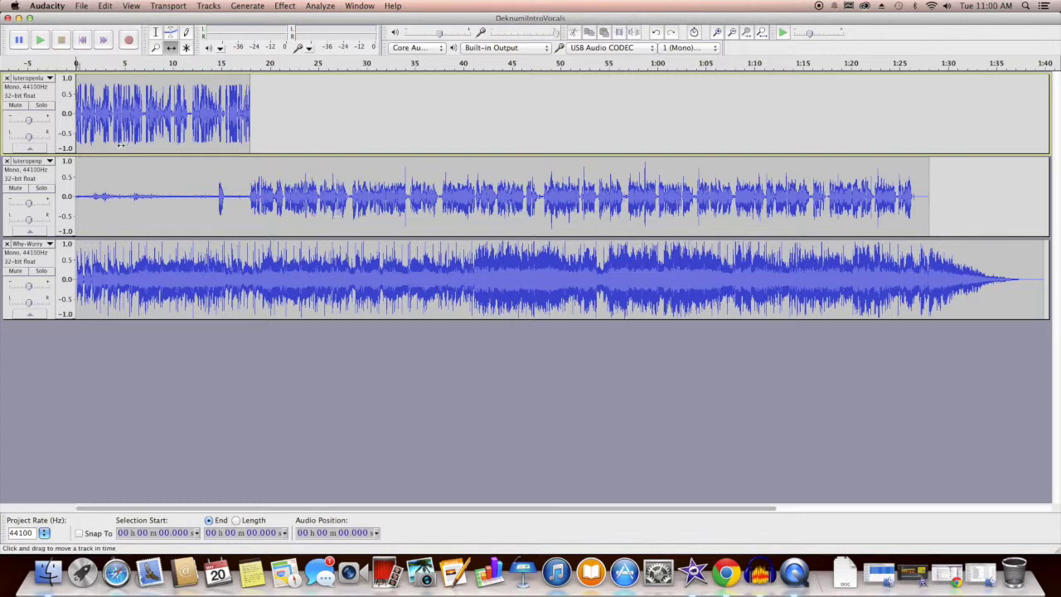
{"action": "key", "text": "space"}
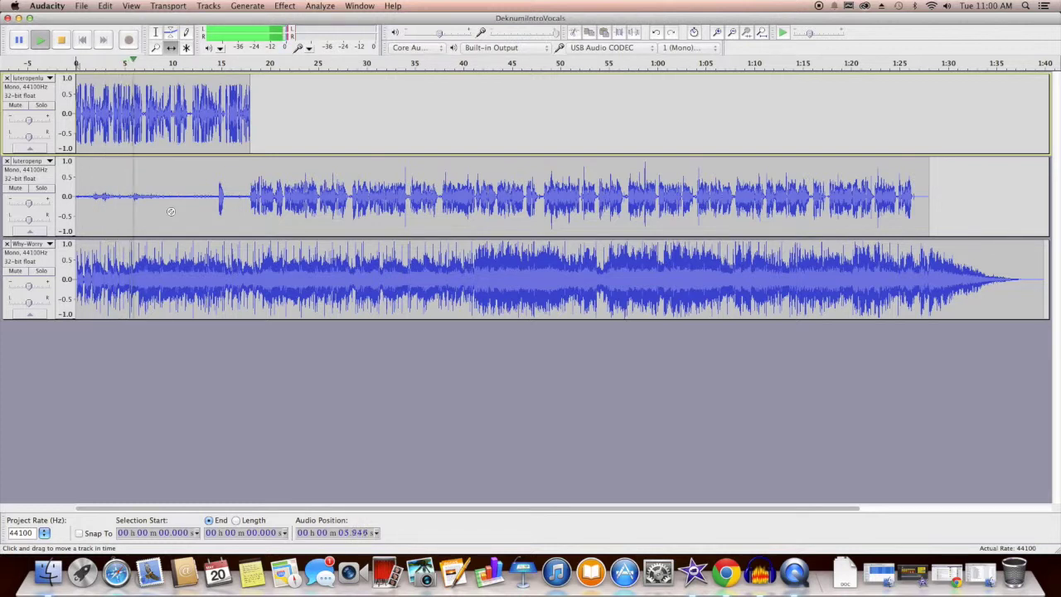
{"action": "key", "text": "space"}
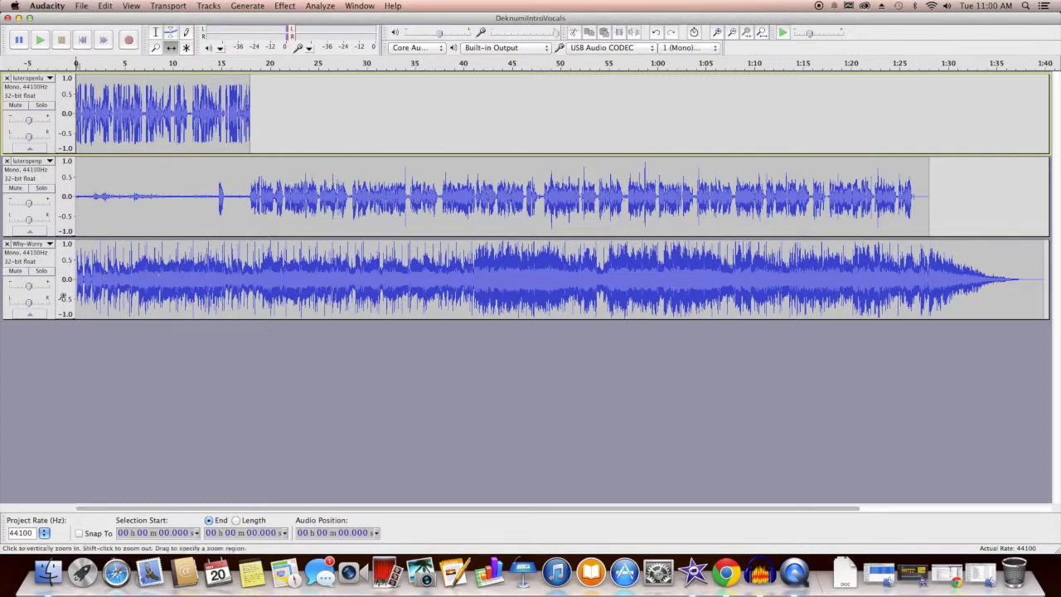
{"action": "left_click_drag", "start_coordinate": [29, 288], "coordinate": [18, 285]}
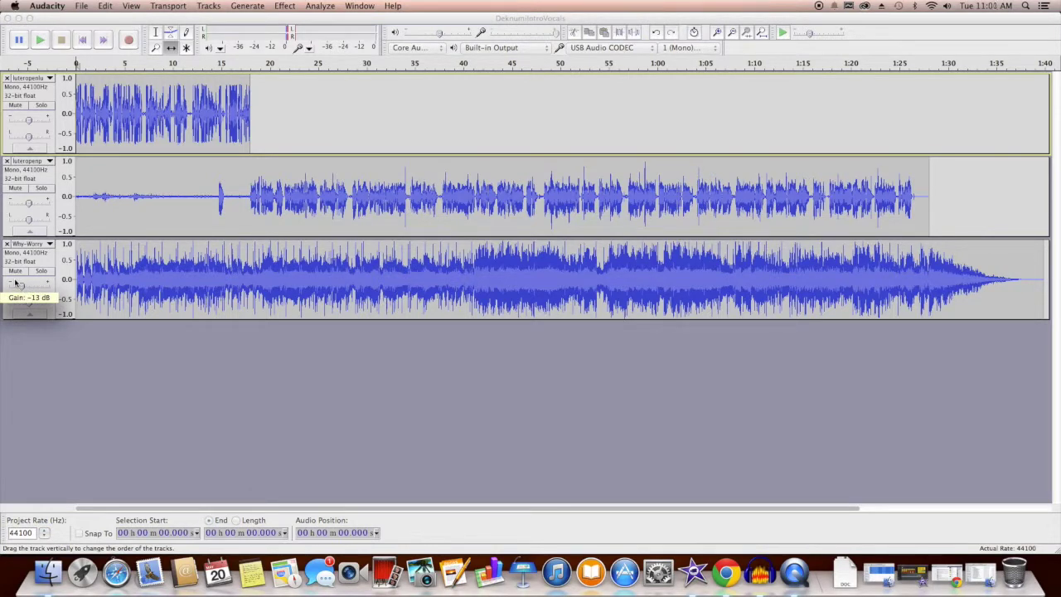
{"action": "left_click_drag", "start_coordinate": [15, 284], "coordinate": [15, 284]}
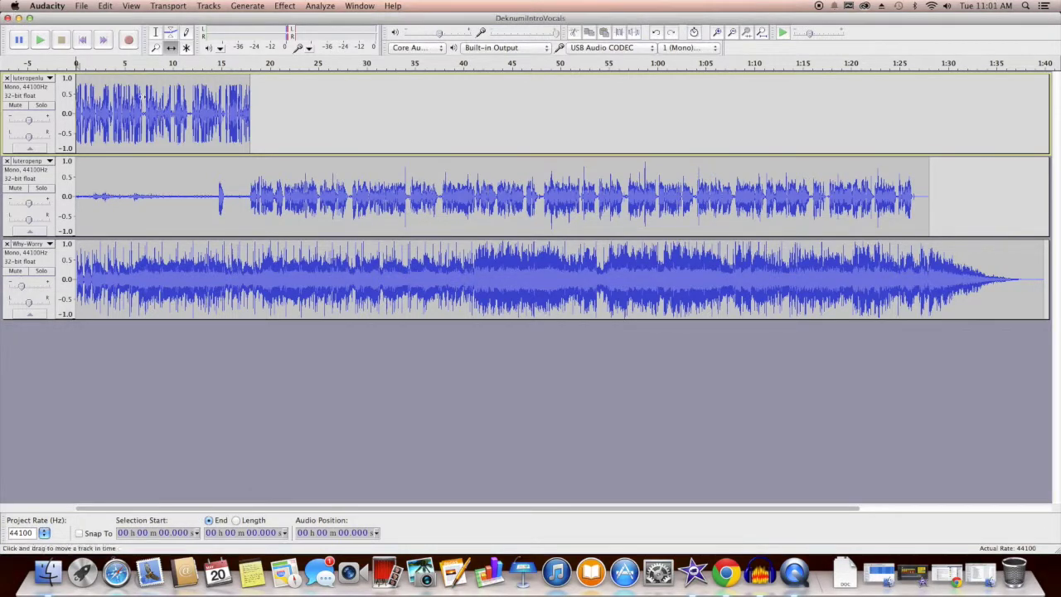
{"action": "left_click", "coordinate": [285, 6]}
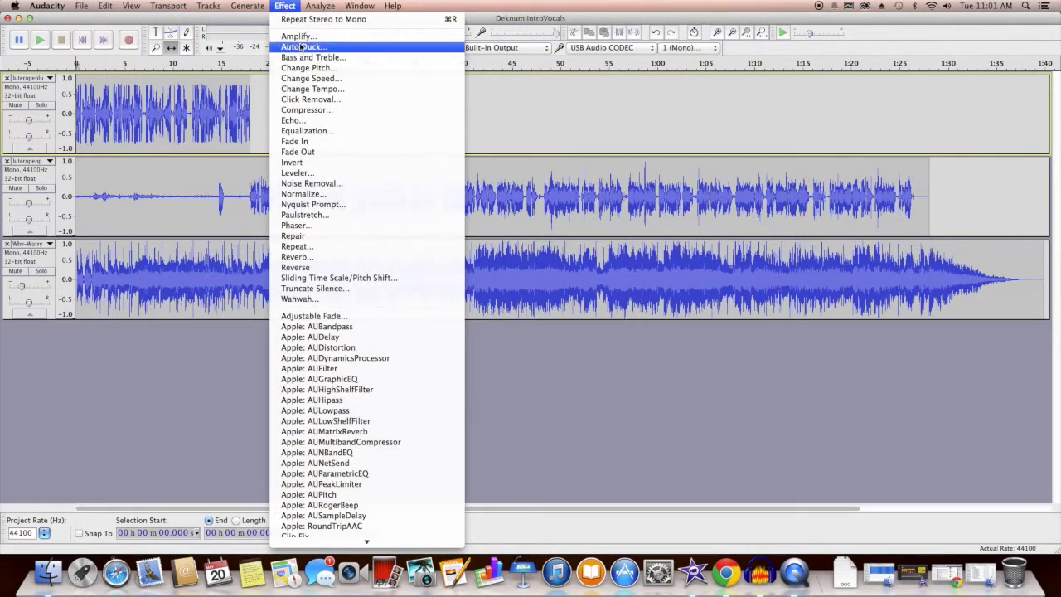
{"action": "left_click", "coordinate": [284, 7]}
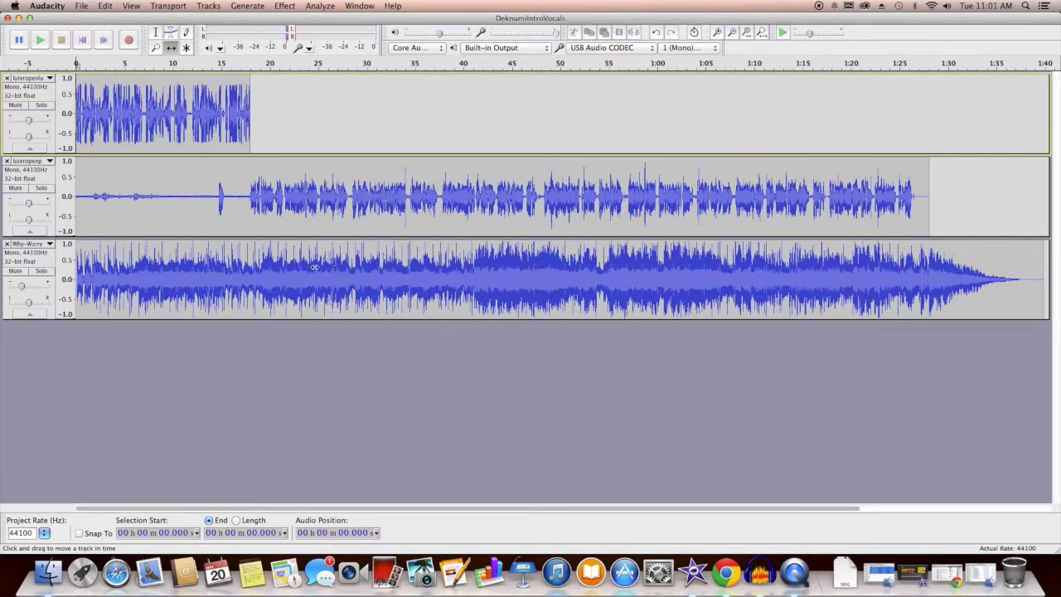
{"action": "left_click", "coordinate": [285, 7]}
{"action": "left_click", "coordinate": [284, 6]}
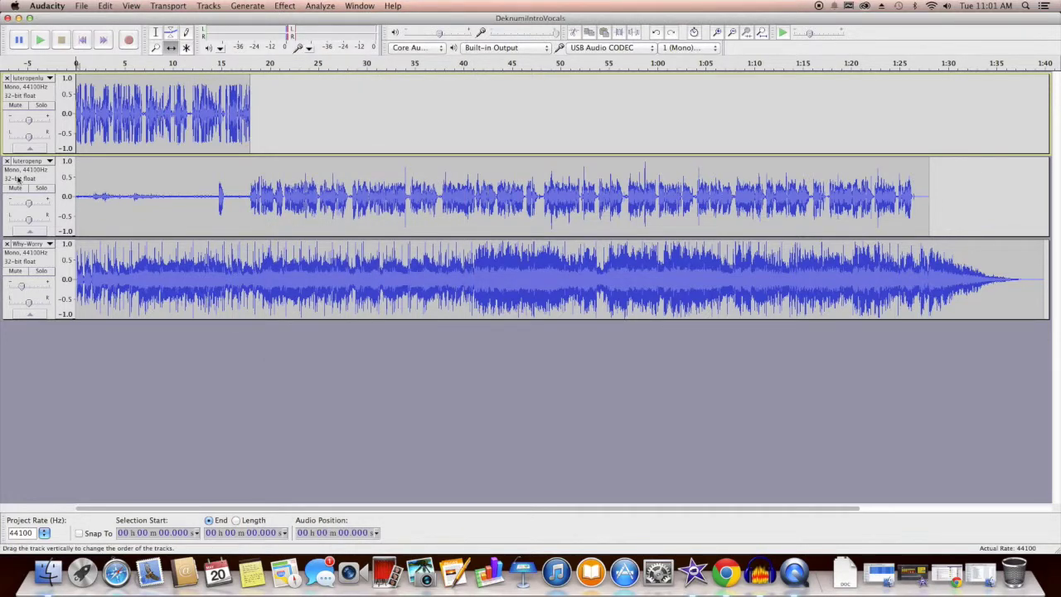
- During playback, set Why-Worry gain to -15 dB and the second luteropen track to +3 dB
{"action": "left_click", "coordinate": [40, 39]}
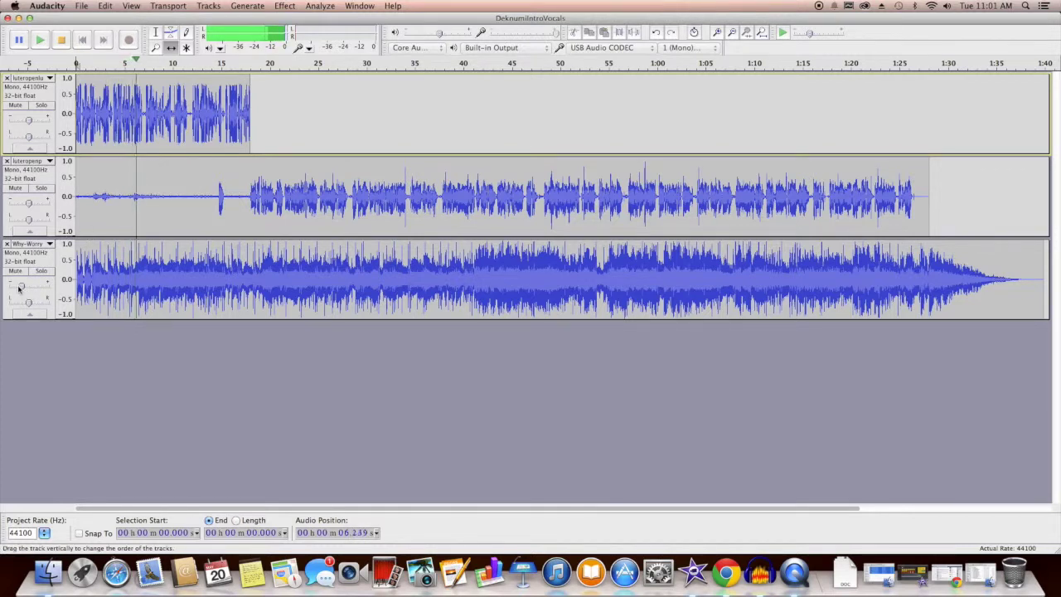
{"action": "left_click_drag", "start_coordinate": [20, 287], "coordinate": [17, 288]}
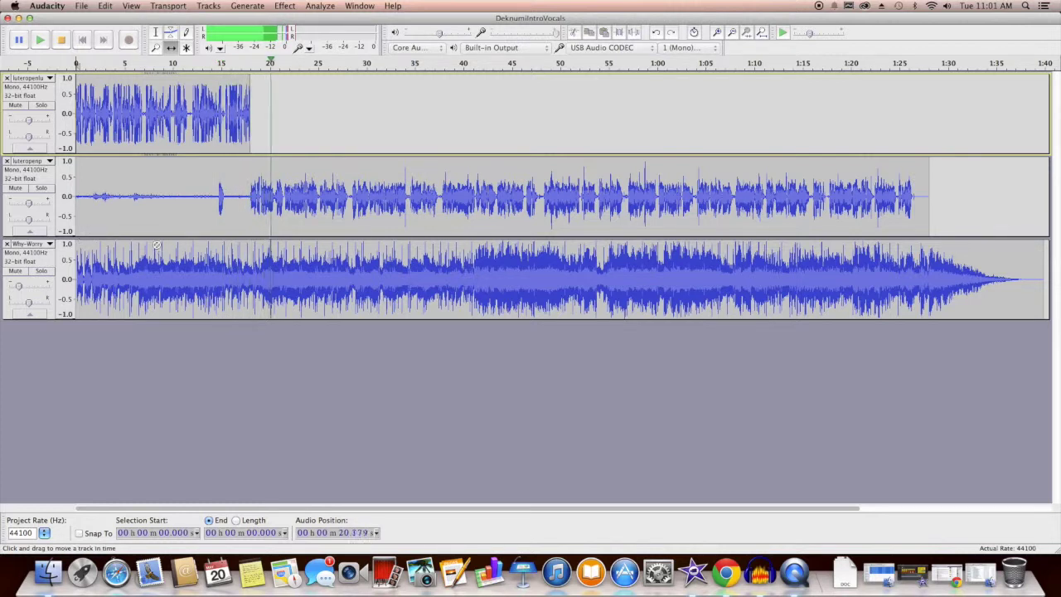
{"action": "left_click_drag", "start_coordinate": [29, 203], "coordinate": [34, 206]}
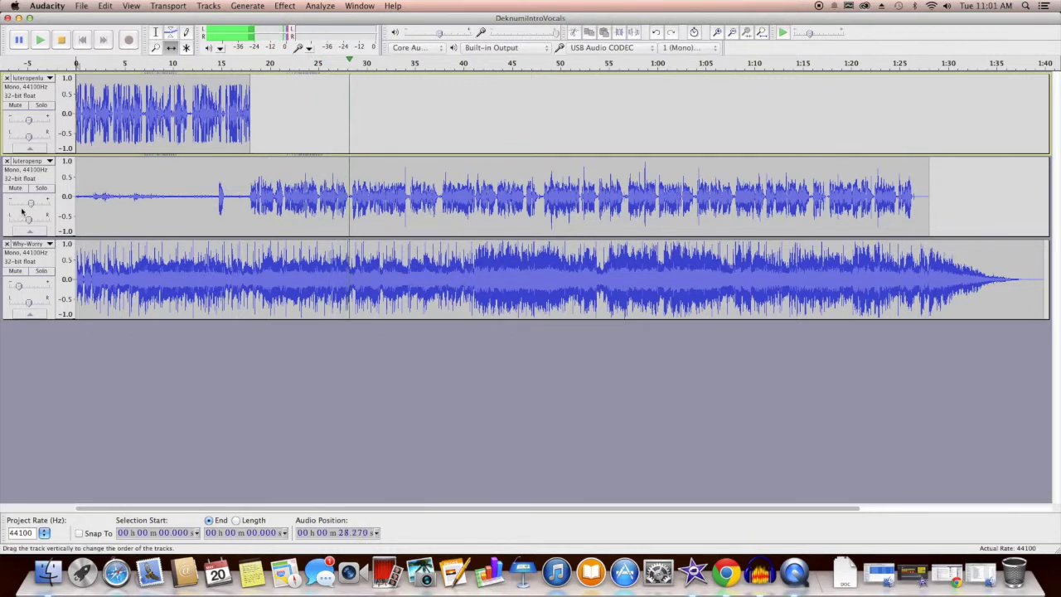
- Stop playback, cancel the Export dialog, and minimize the intro project window
{"action": "key", "text": "space"}
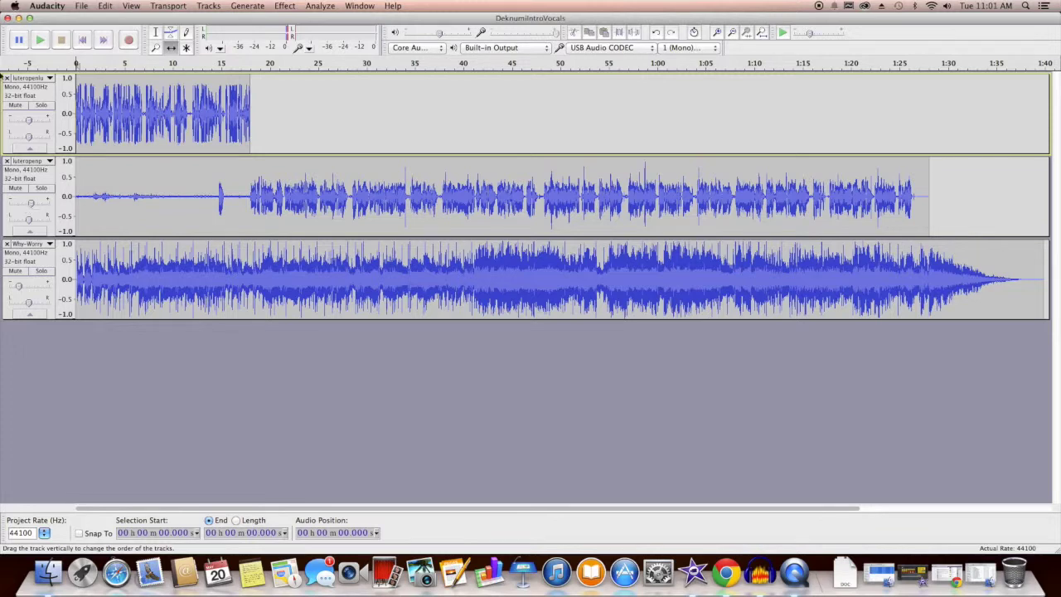
{"action": "left_click", "coordinate": [82, 6]}
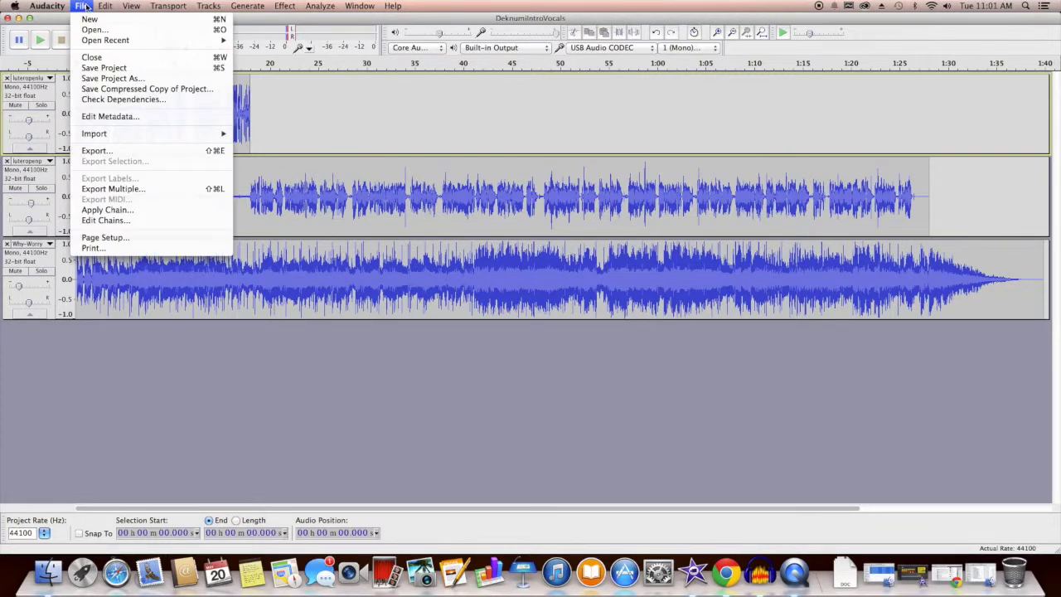
{"action": "left_click", "coordinate": [155, 151]}
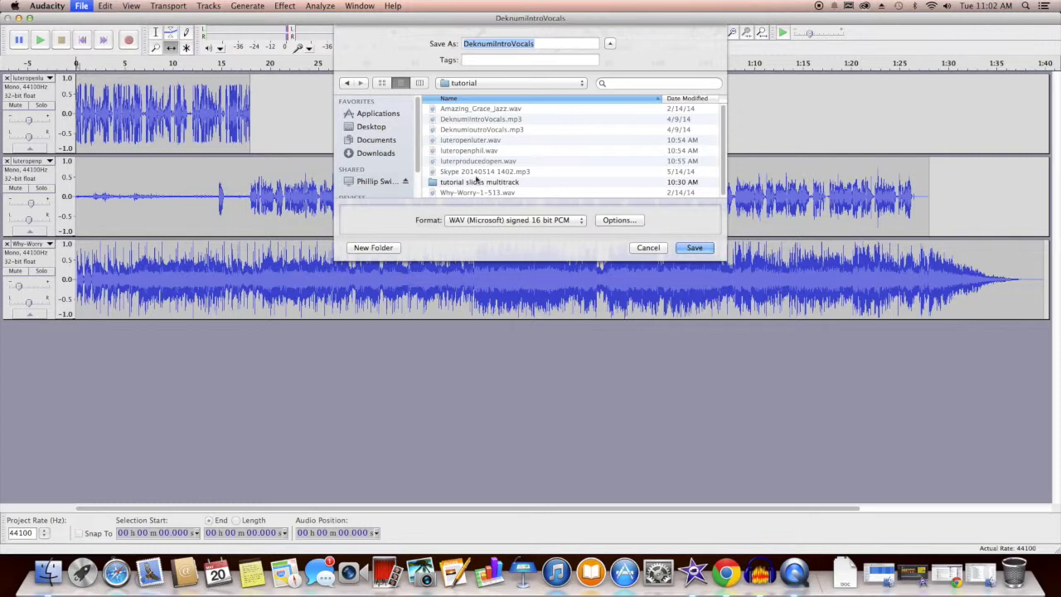
{"action": "left_click", "coordinate": [648, 247]}
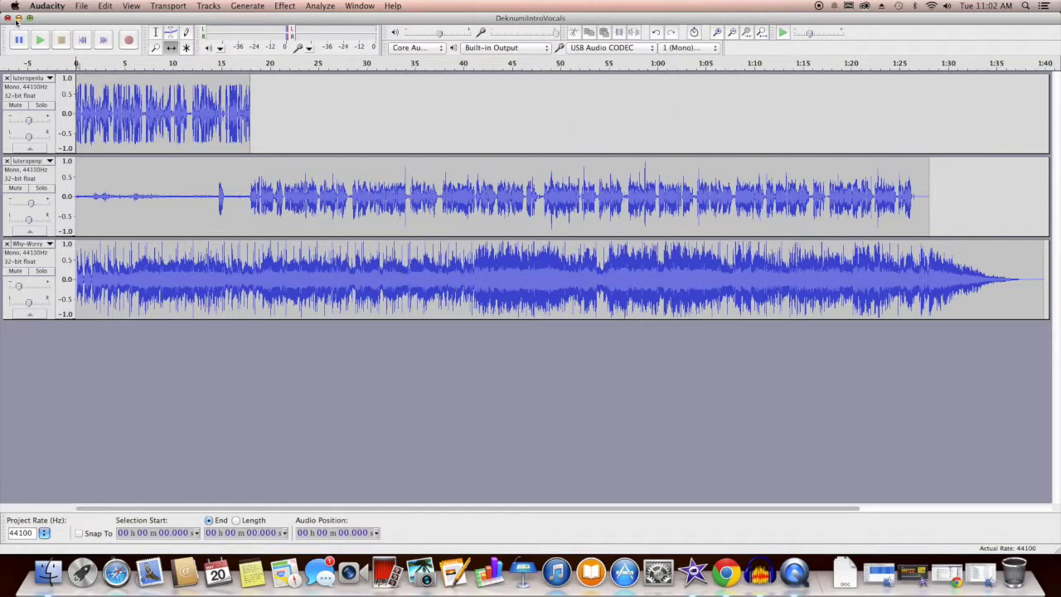
{"action": "left_click", "coordinate": [19, 18]}
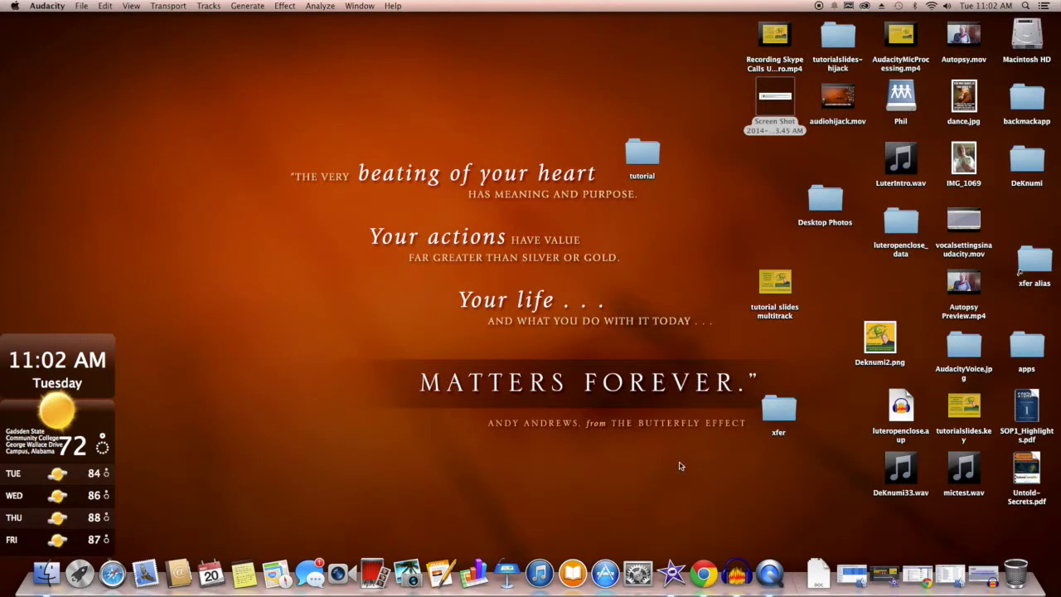
- Restore the intro window and open the recent interview .aup project from Open Recent
{"action": "left_click", "coordinate": [983, 575]}
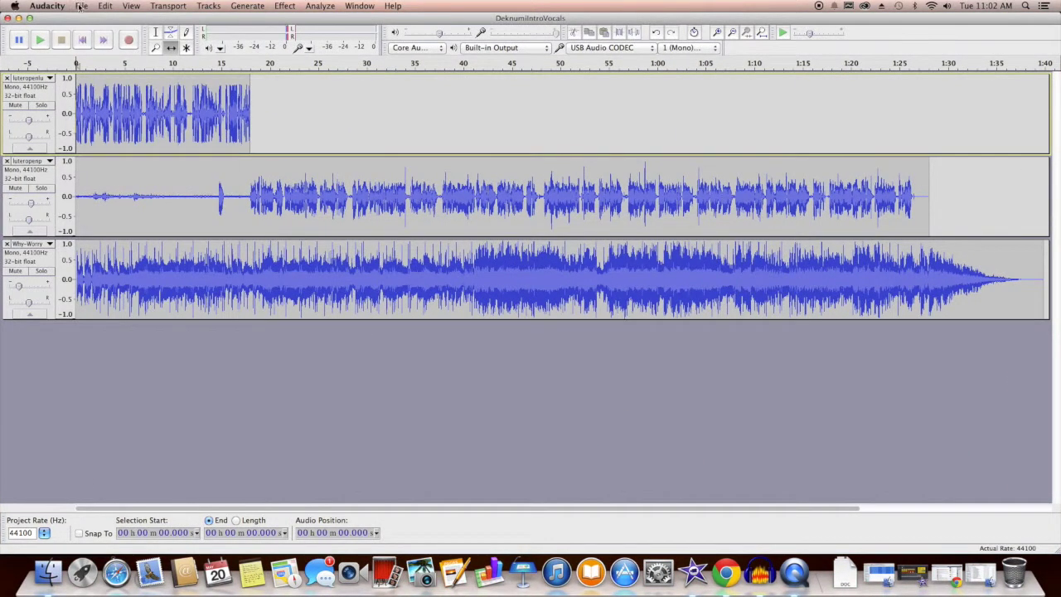
{"action": "left_click", "coordinate": [80, 7]}
{"action": "mouse_move", "coordinate": [104, 41]}
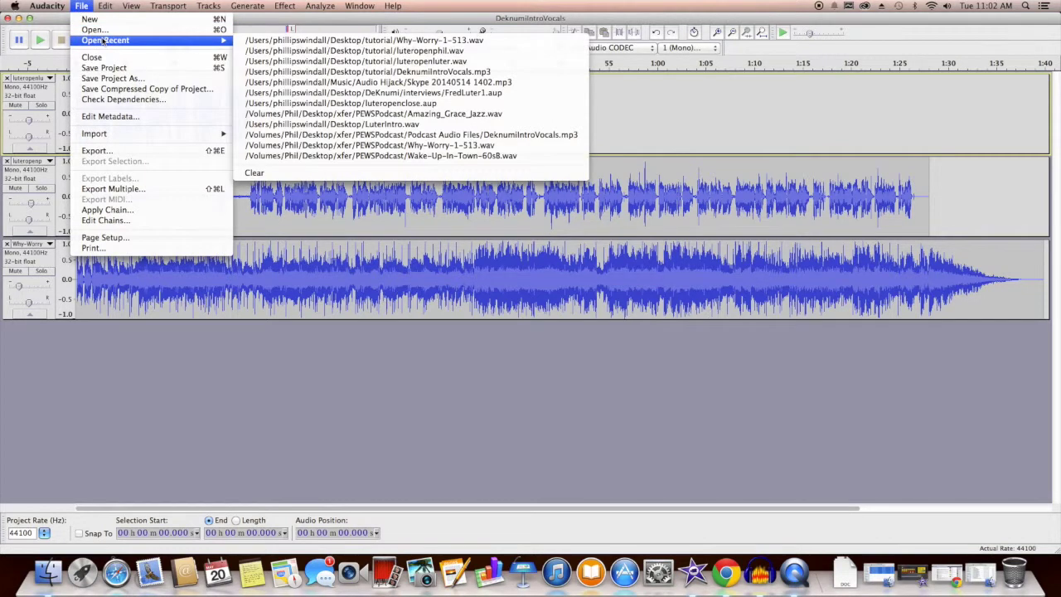
{"action": "left_click", "coordinate": [352, 93]}
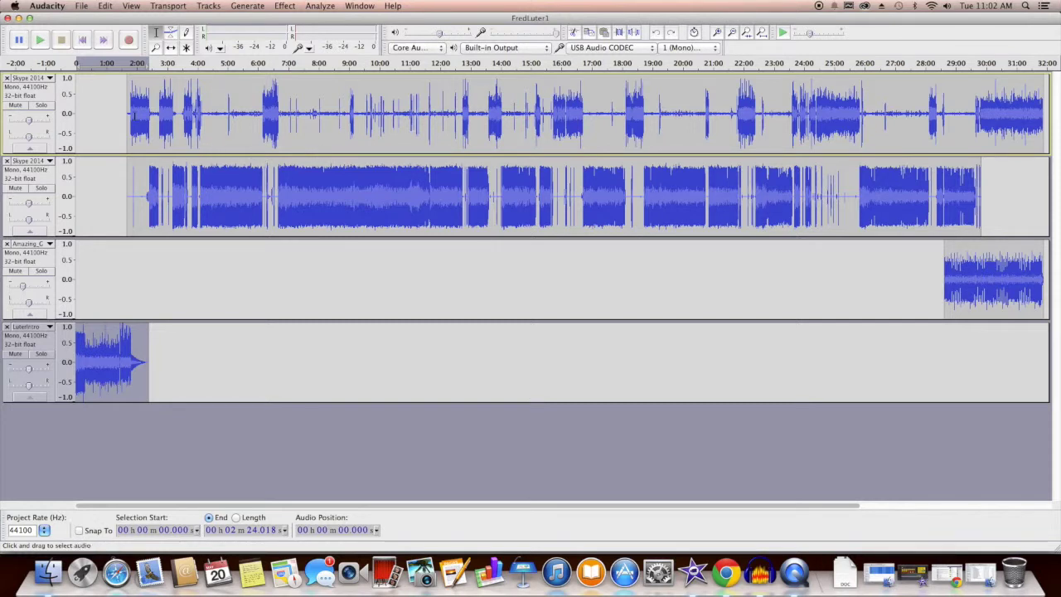
{"action": "left_click", "coordinate": [82, 39]}
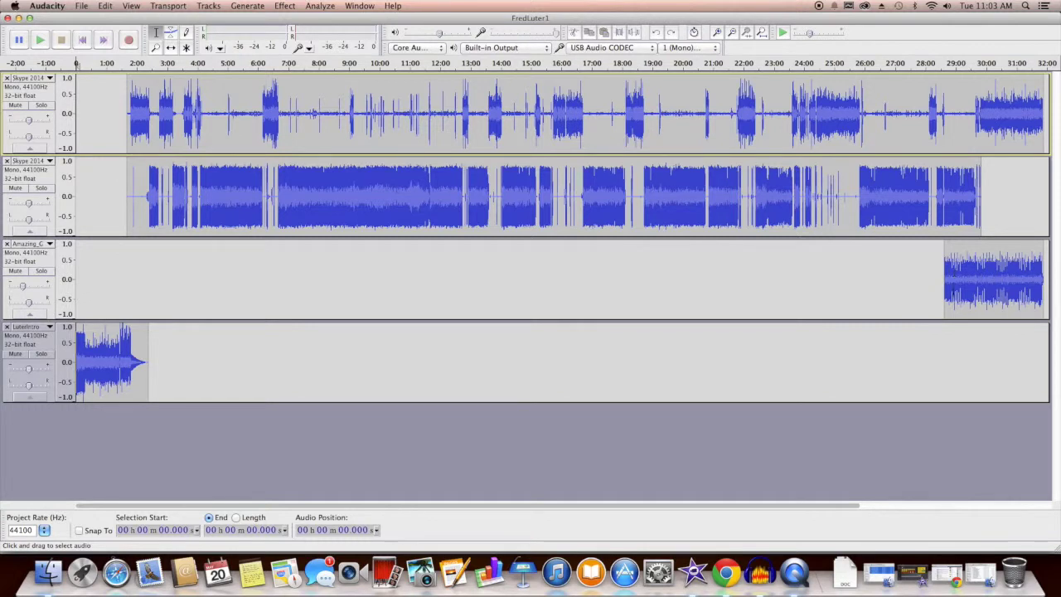
- Deselect, scroll the timeline, and place the play position at 1:05.541 near the intro's end
{"action": "left_click", "coordinate": [924, 506]}
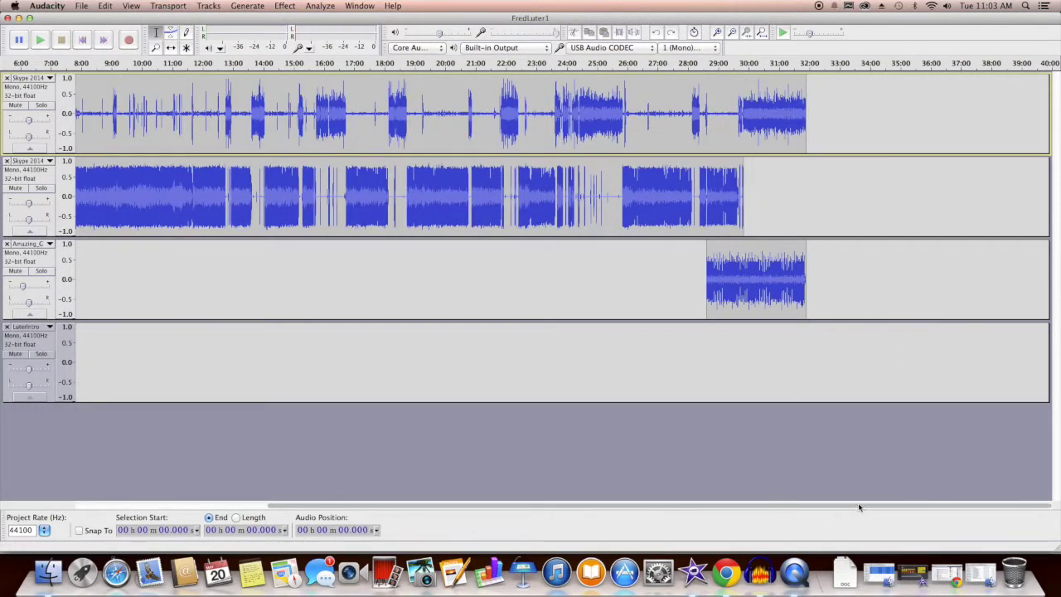
{"action": "left_click_drag", "start_coordinate": [859, 506], "coordinate": [626, 474]}
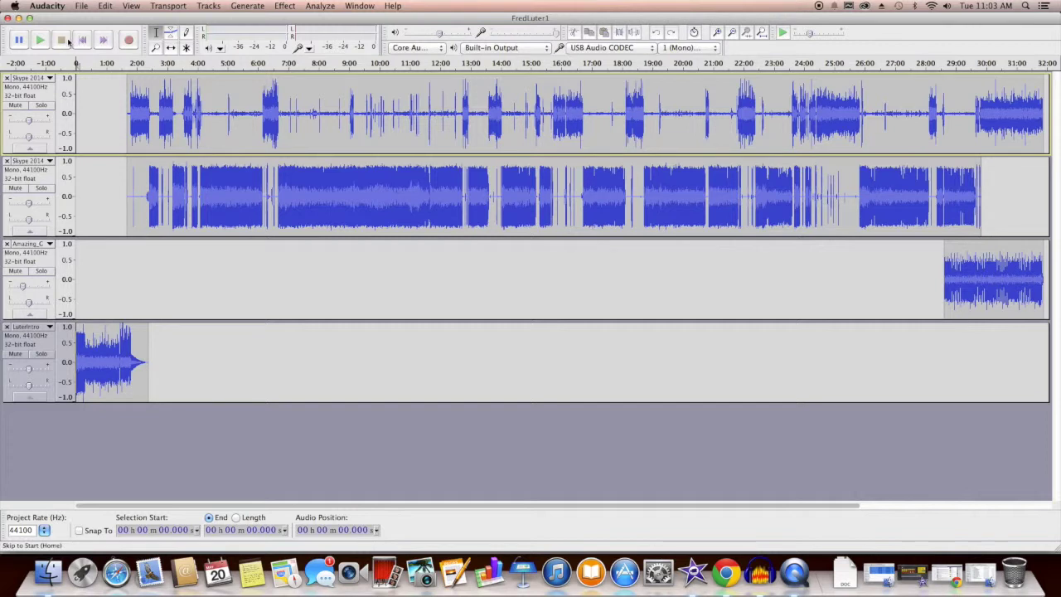
{"action": "left_click", "coordinate": [108, 361]}
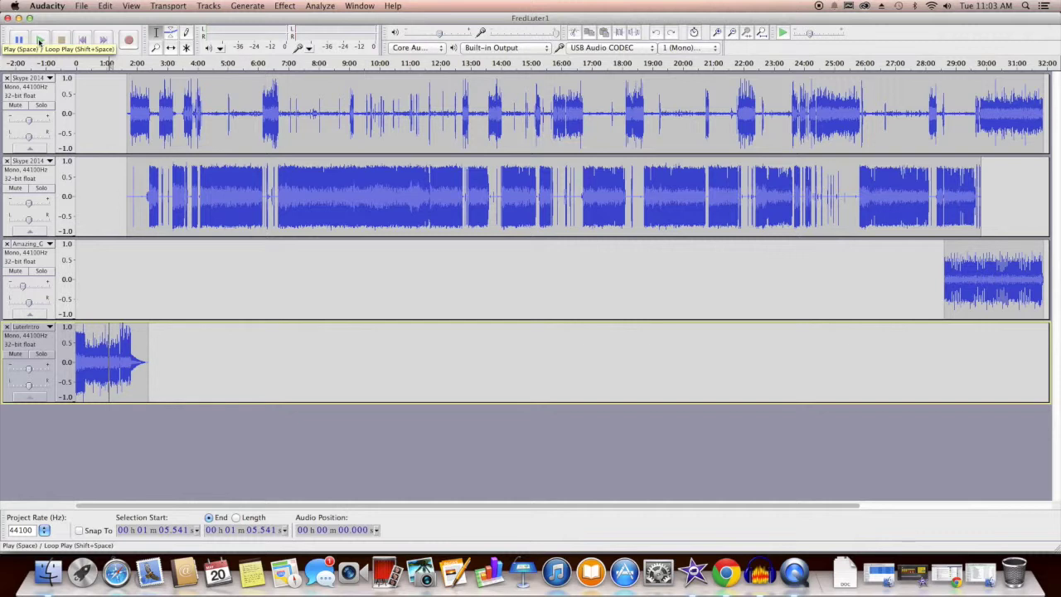
{"action": "left_click", "coordinate": [39, 41]}
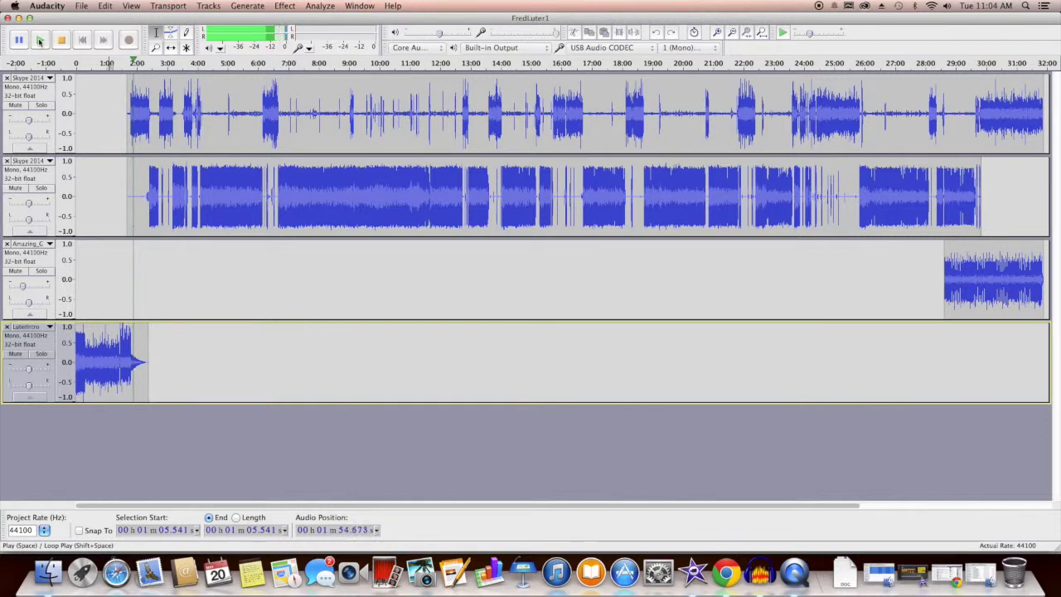
{"action": "left_click", "coordinate": [39, 41]}
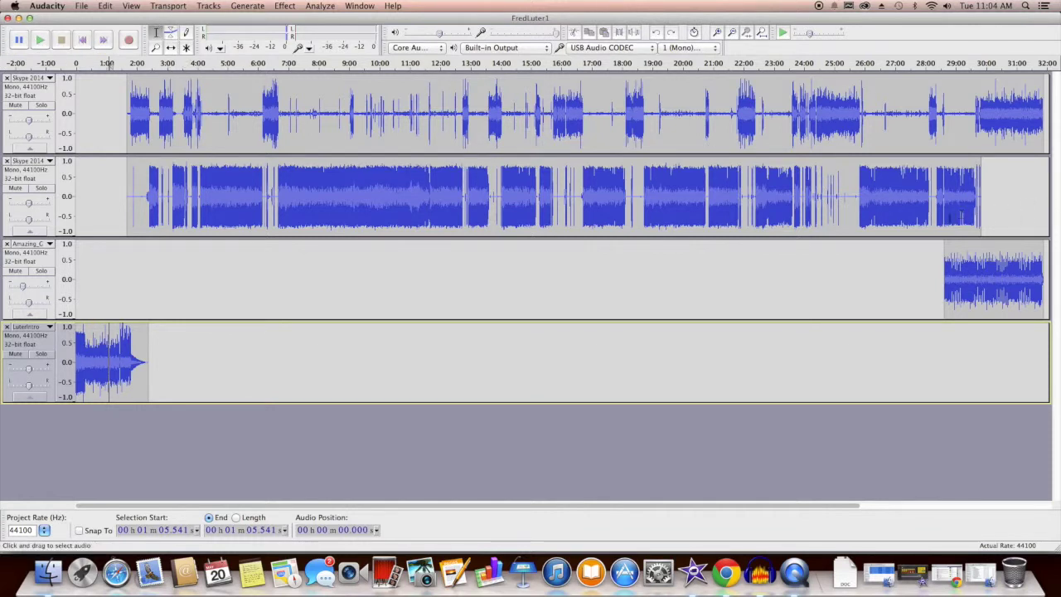
{"action": "left_click", "coordinate": [944, 217]}
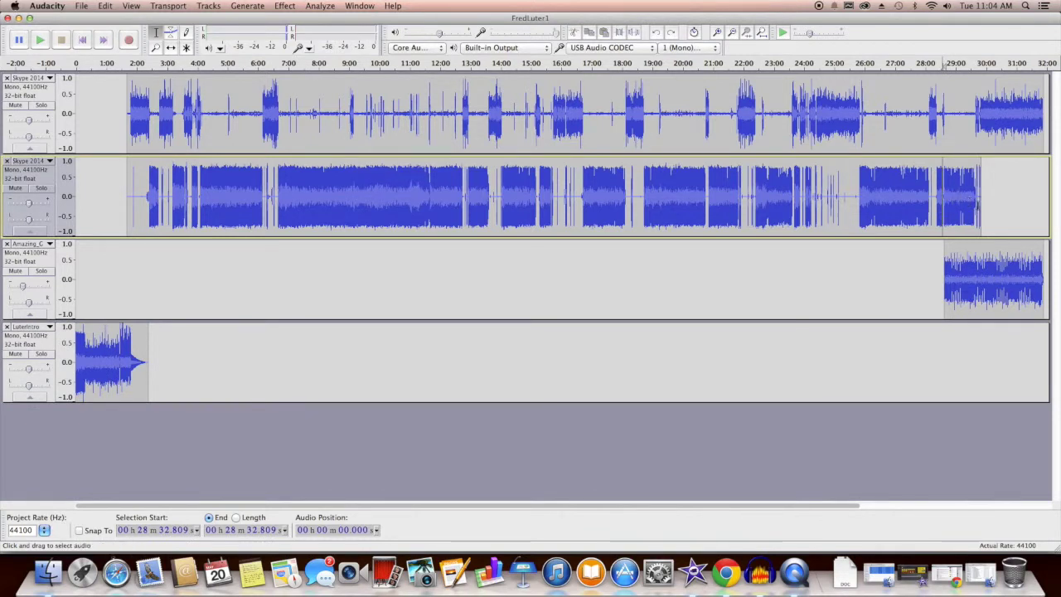
{"action": "left_click", "coordinate": [974, 203]}
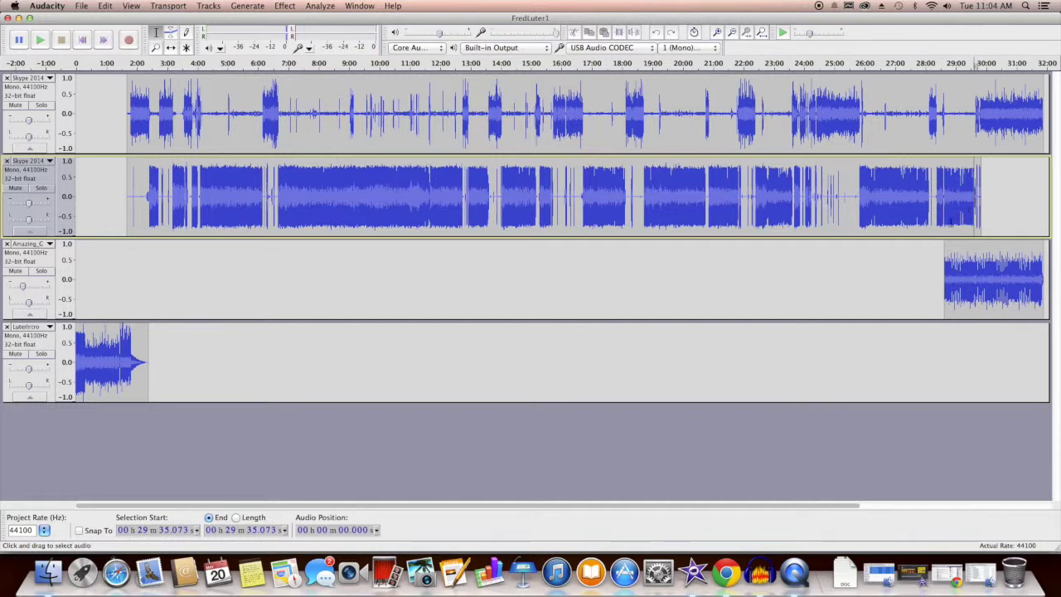
{"action": "key", "text": "space"}
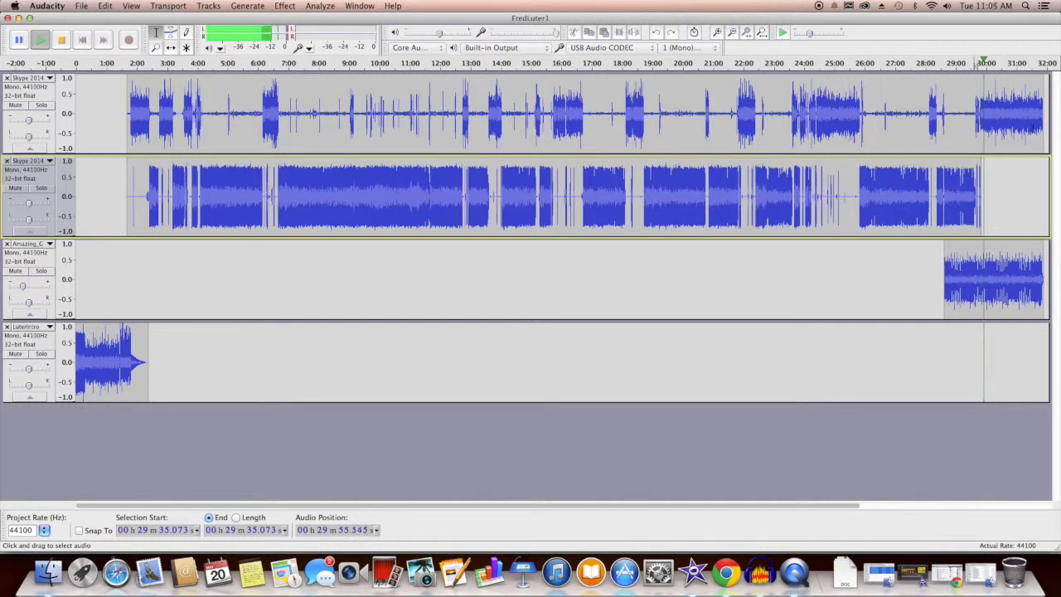
{"action": "left_click", "coordinate": [1031, 116]}
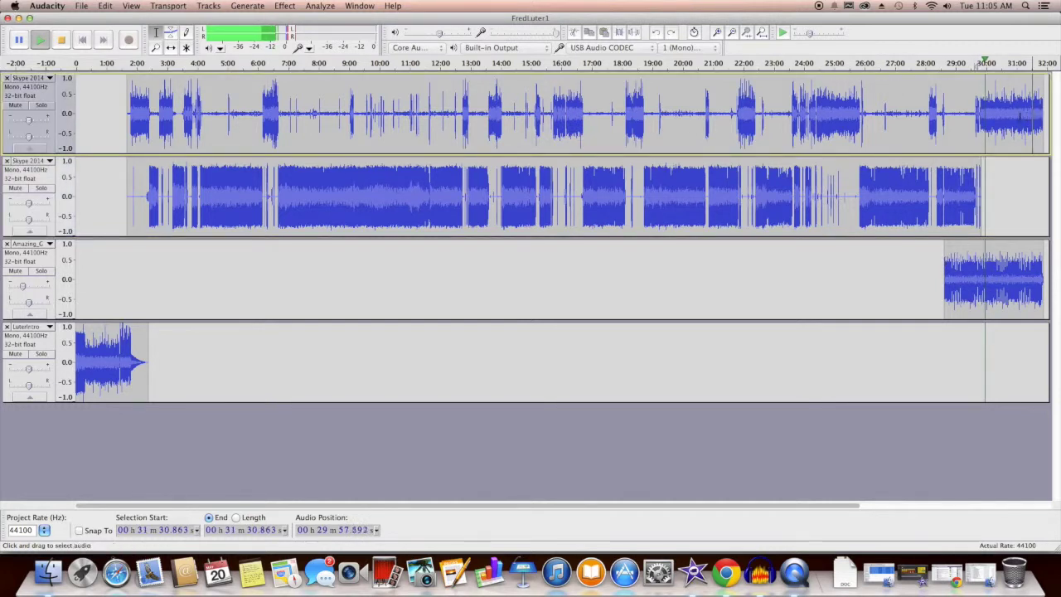
{"action": "key", "text": "space"}
{"action": "key", "text": "space"}
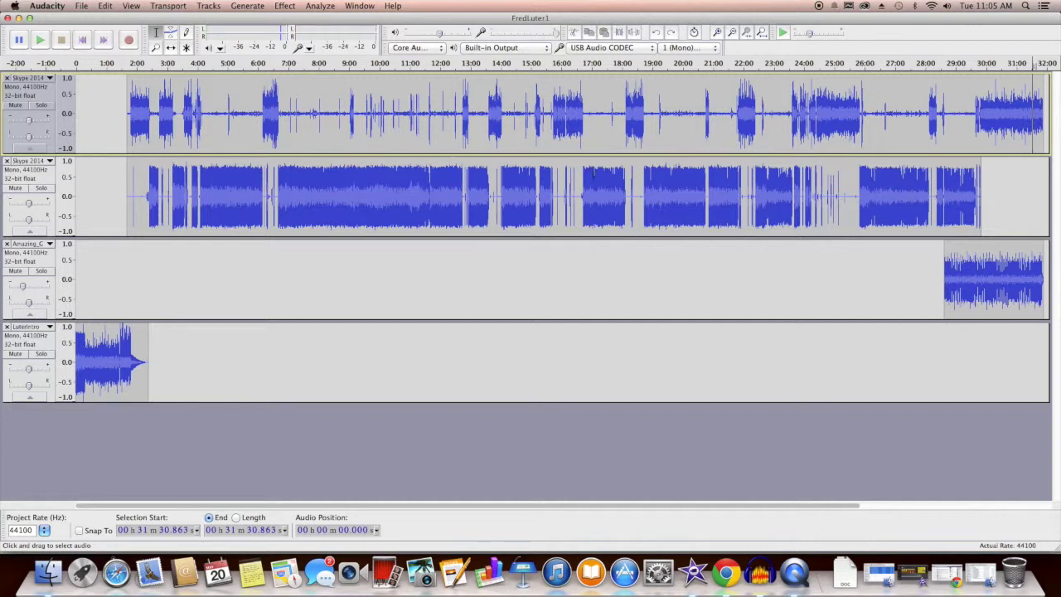
{"action": "left_click", "coordinate": [82, 7]}
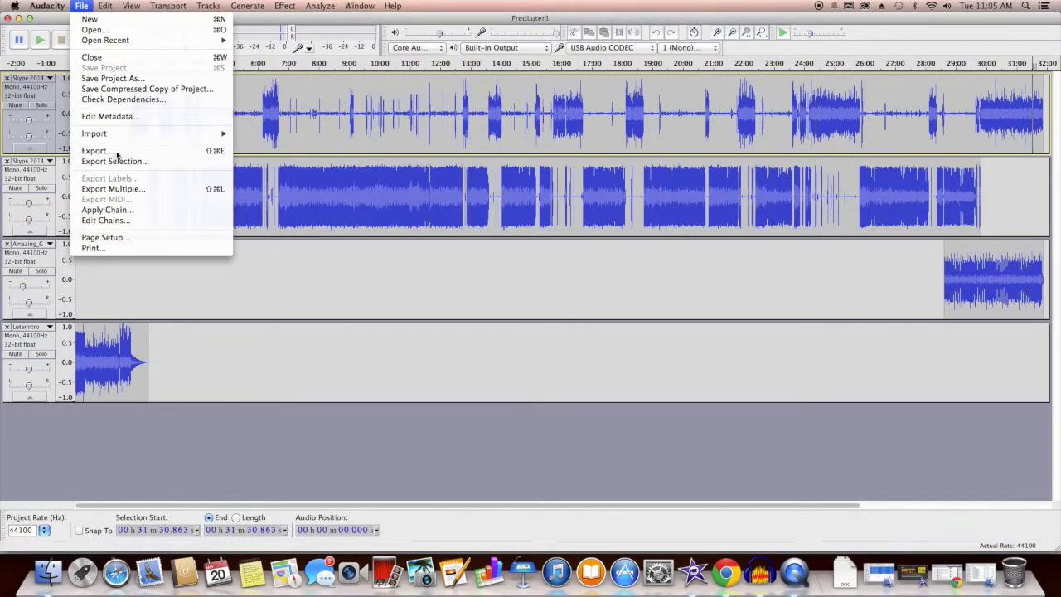
- Export the whole project as a mono WAV, appending 2 so the file name ends in 12
{"action": "left_click", "coordinate": [116, 151]}
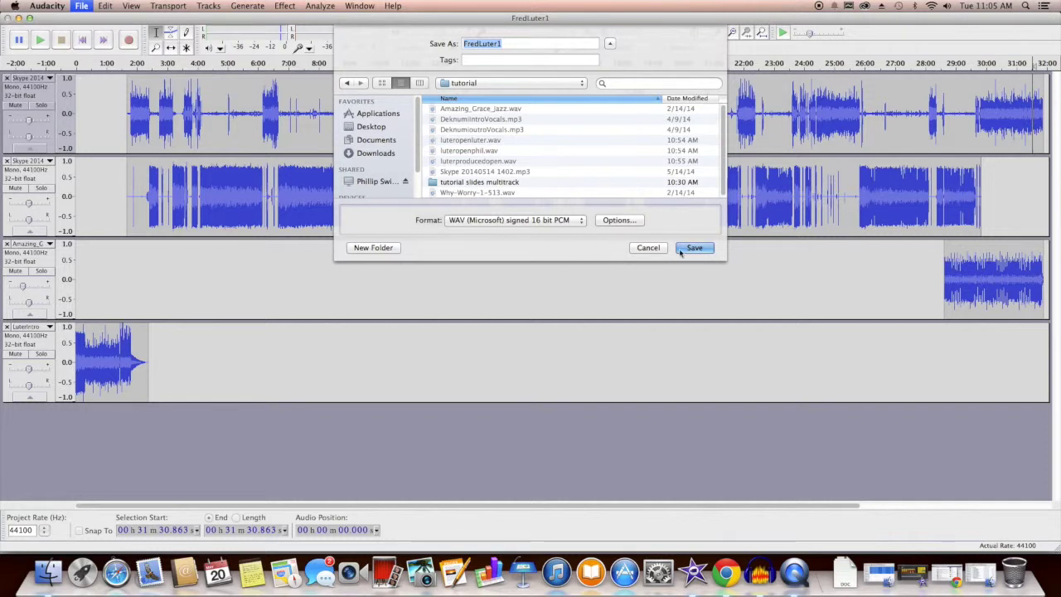
{"action": "left_click", "coordinate": [504, 46]}
{"action": "type", "text": "2"}
{"action": "key", "text": "Return"}
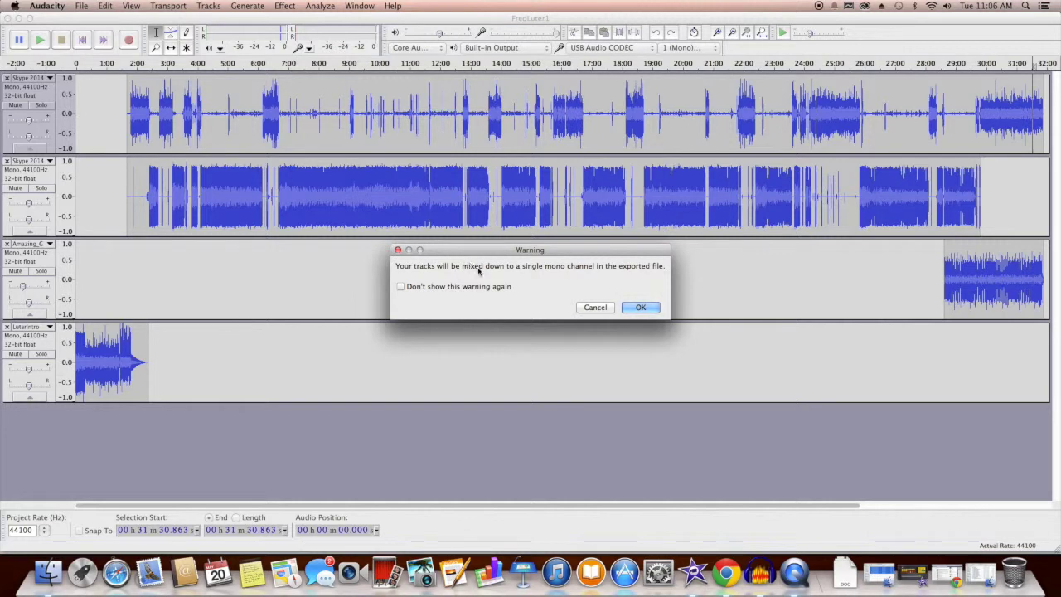
{"action": "left_click", "coordinate": [643, 308]}
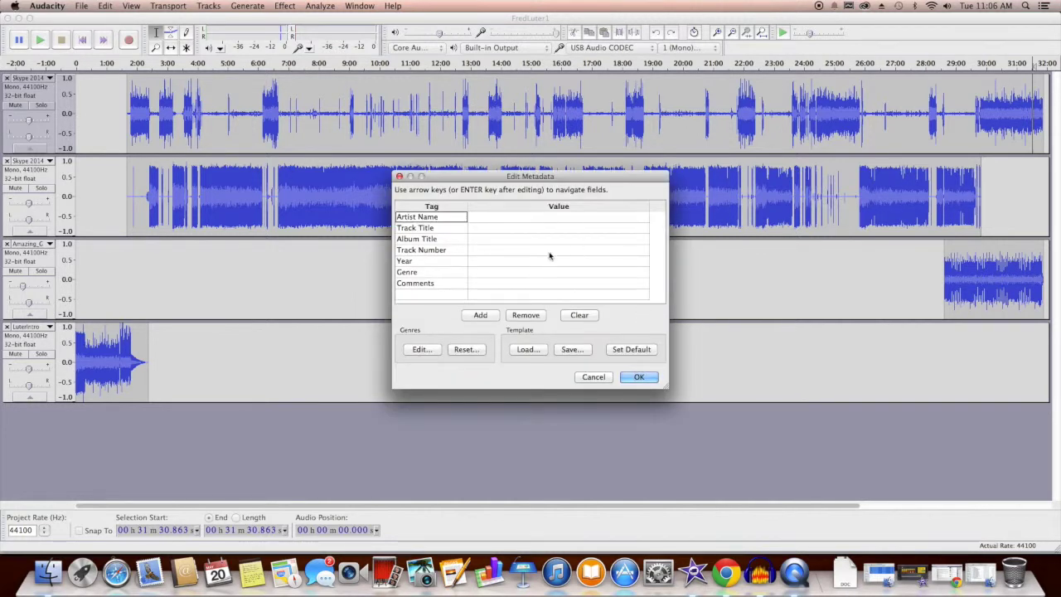
{"action": "left_click", "coordinate": [644, 378]}
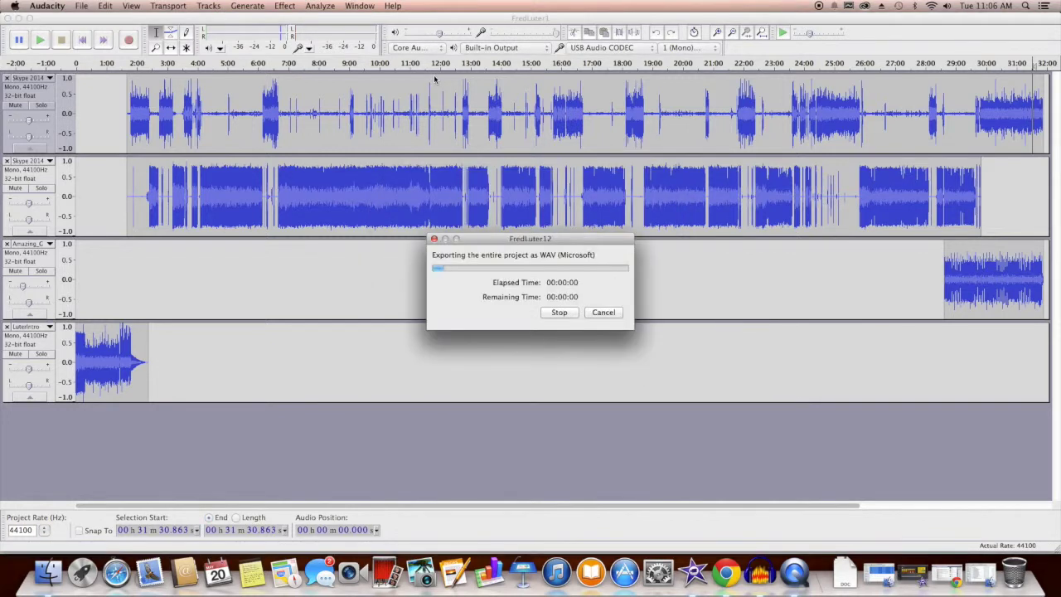